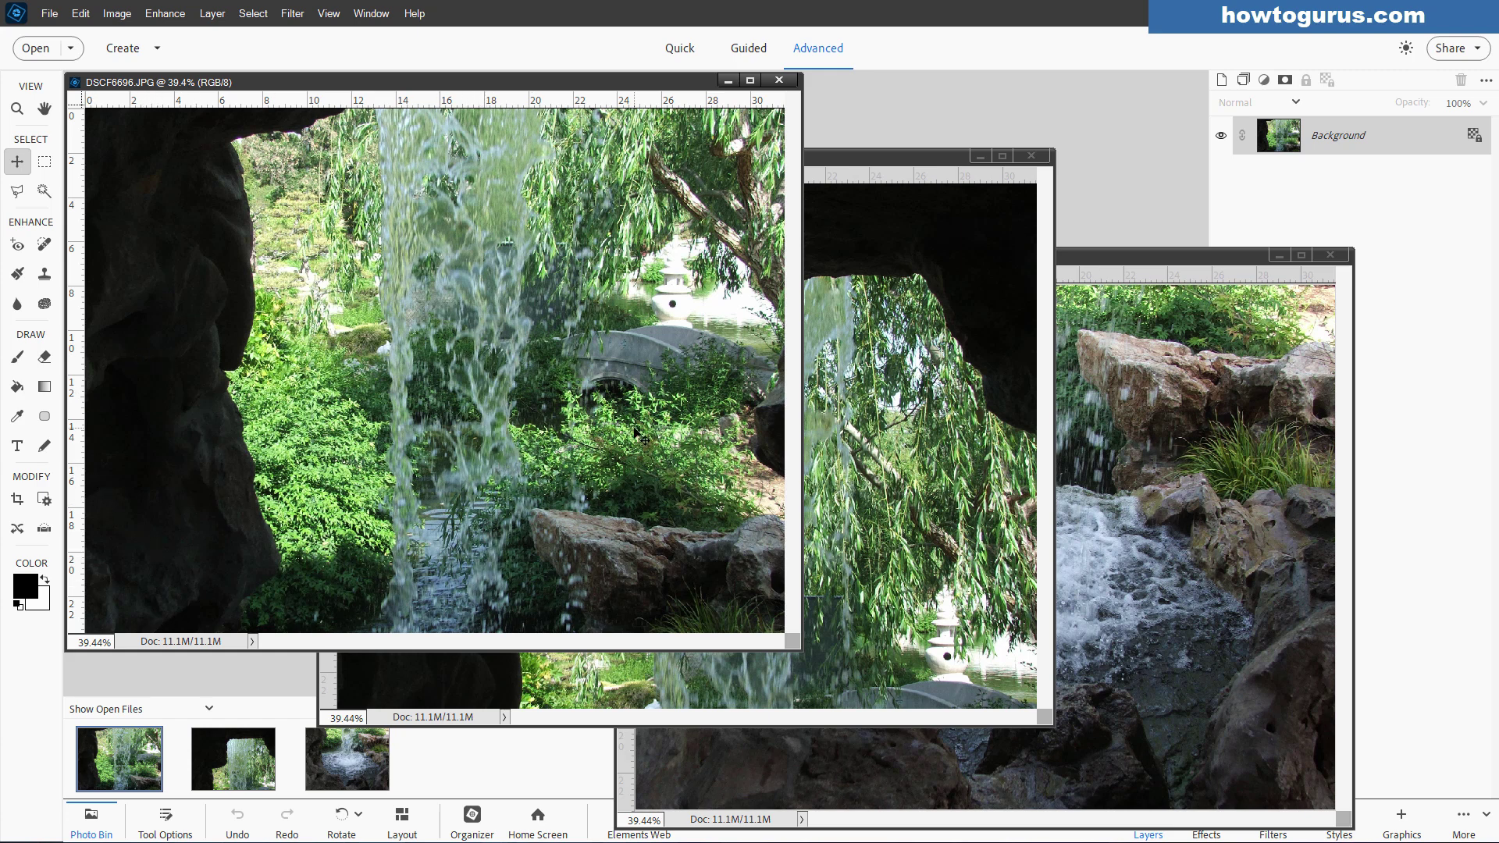
- Compare the DSCF6697 and DSCF6696 shots, finishing with the DSCF6695 pool photo in front
drag(518, 91, 557, 104)
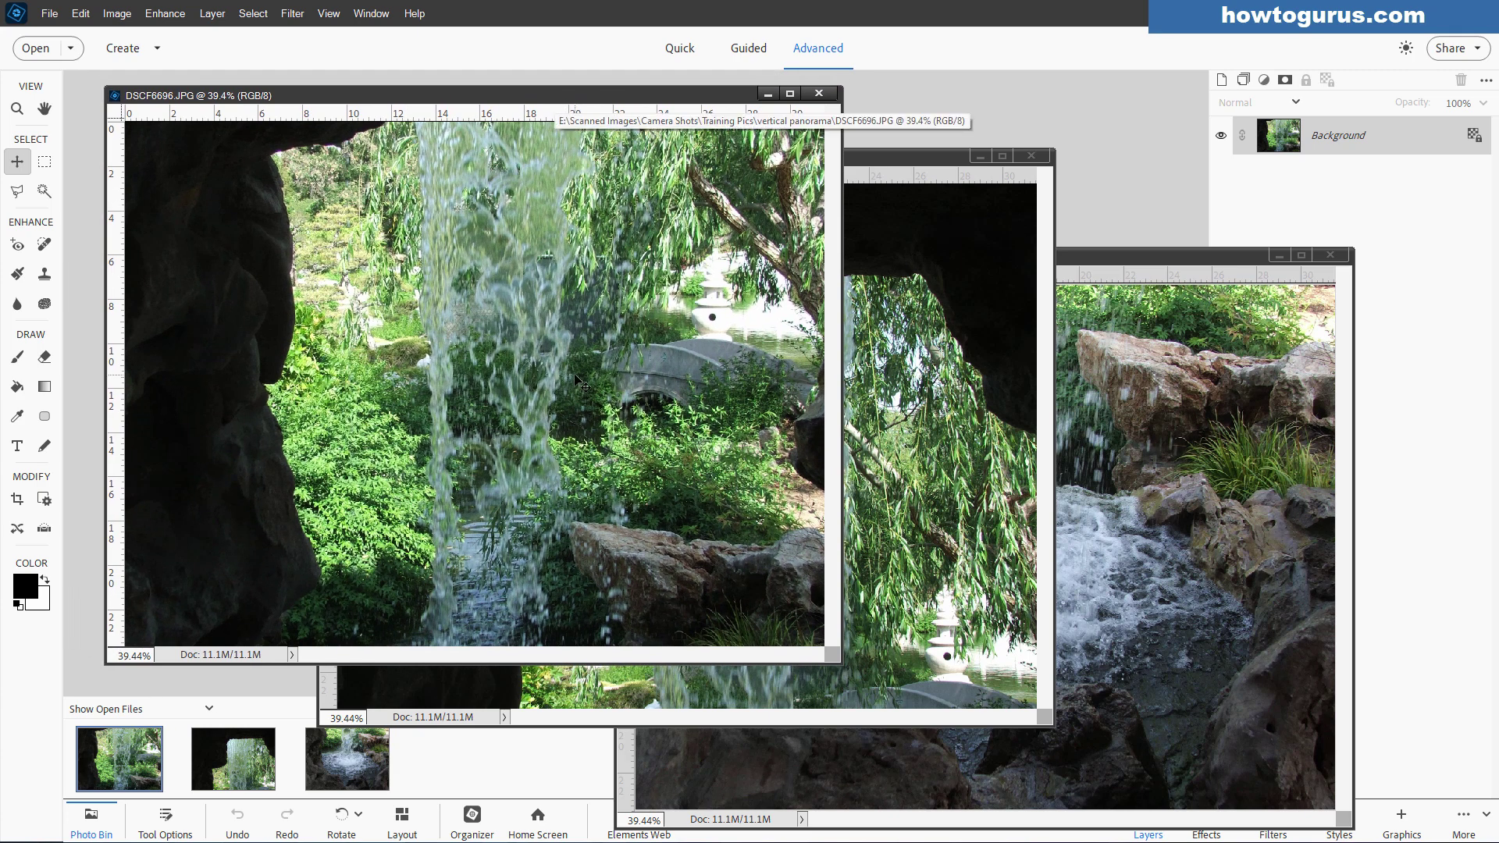
click(869, 180)
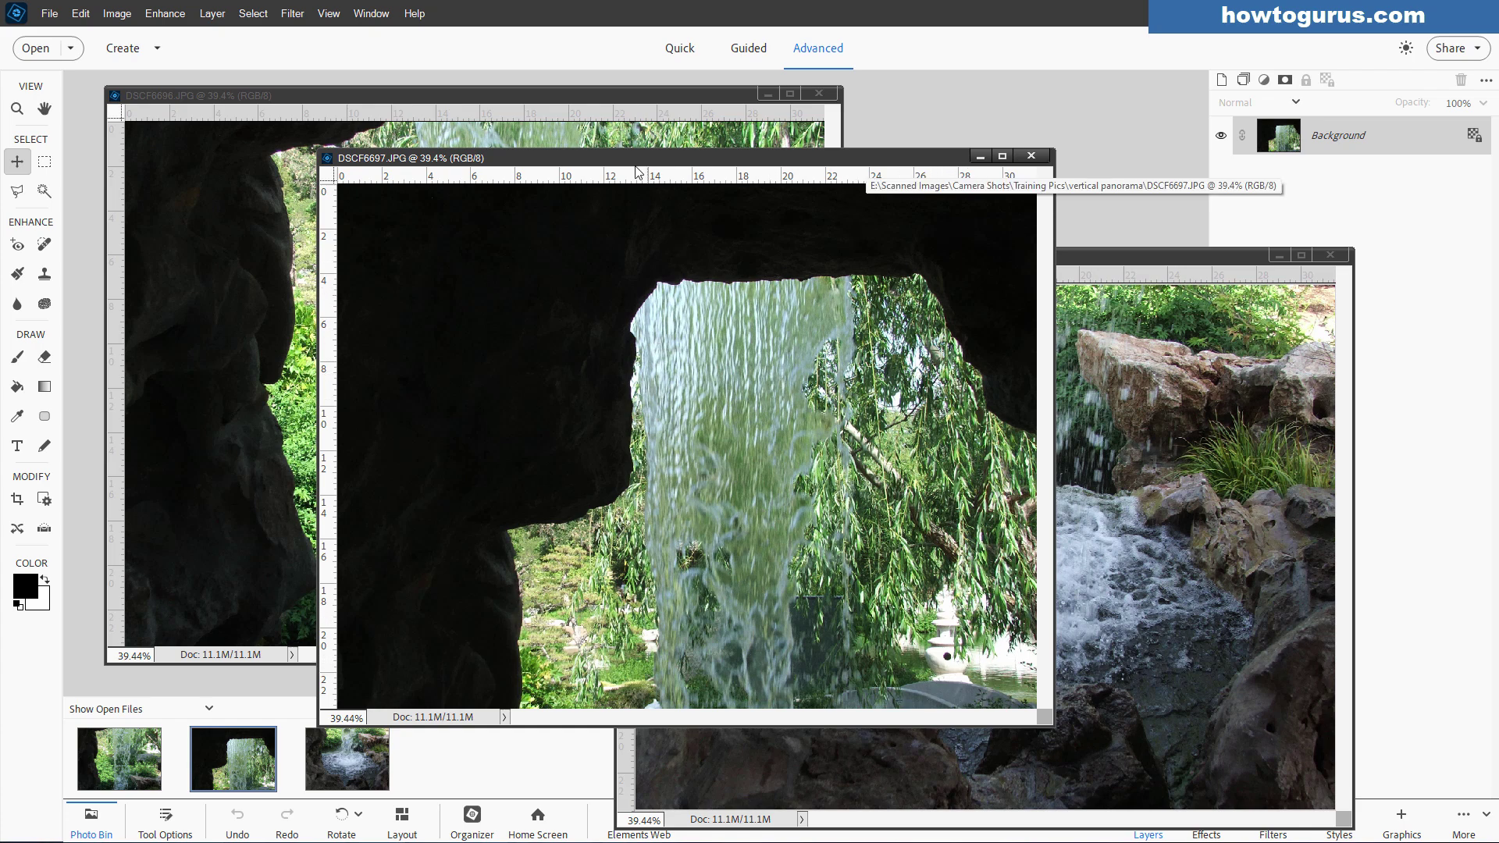
click(623, 136)
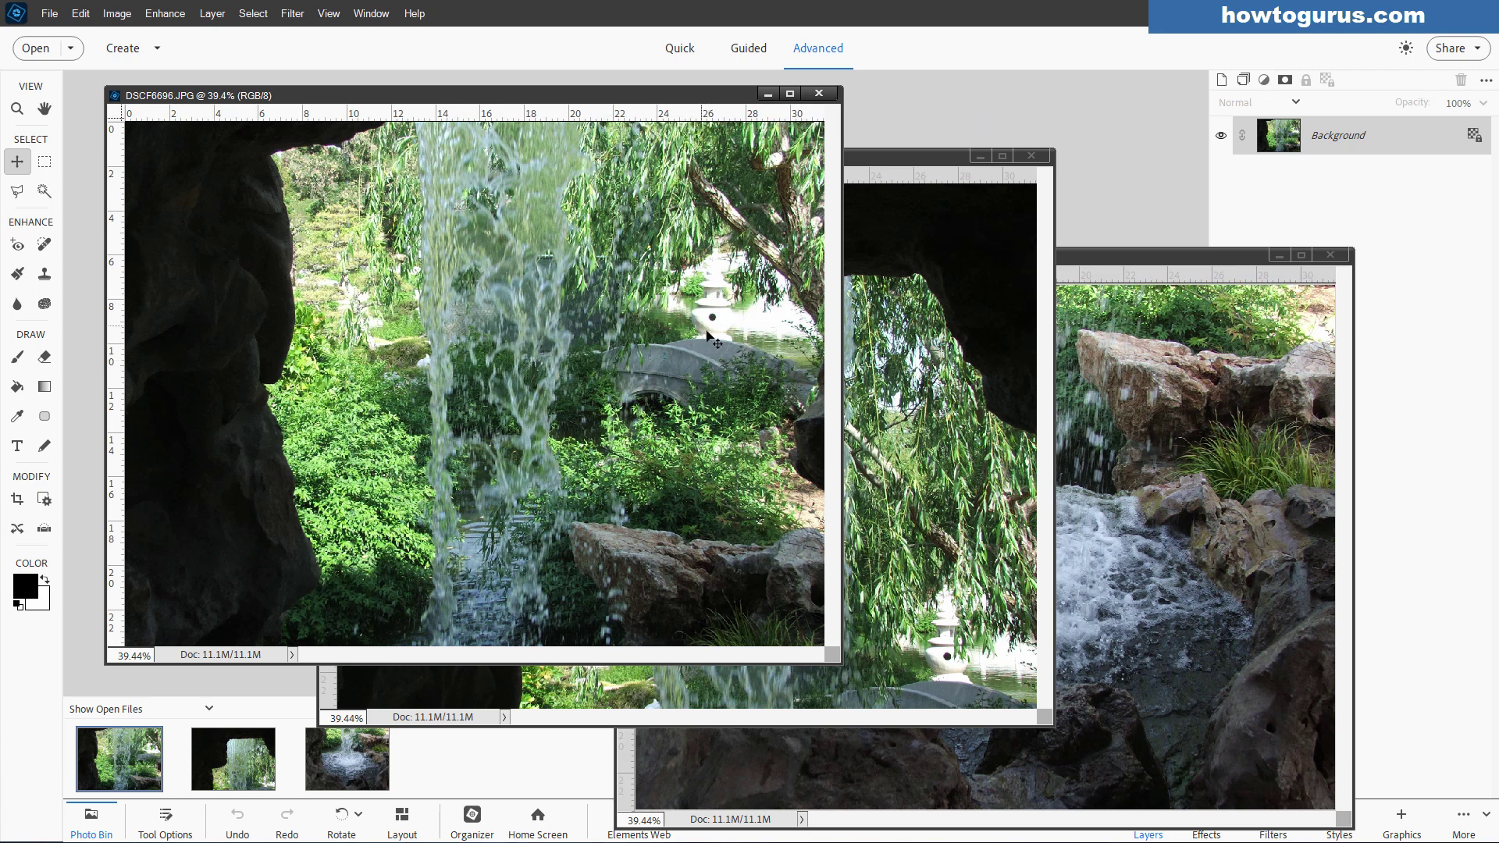
click(1097, 294)
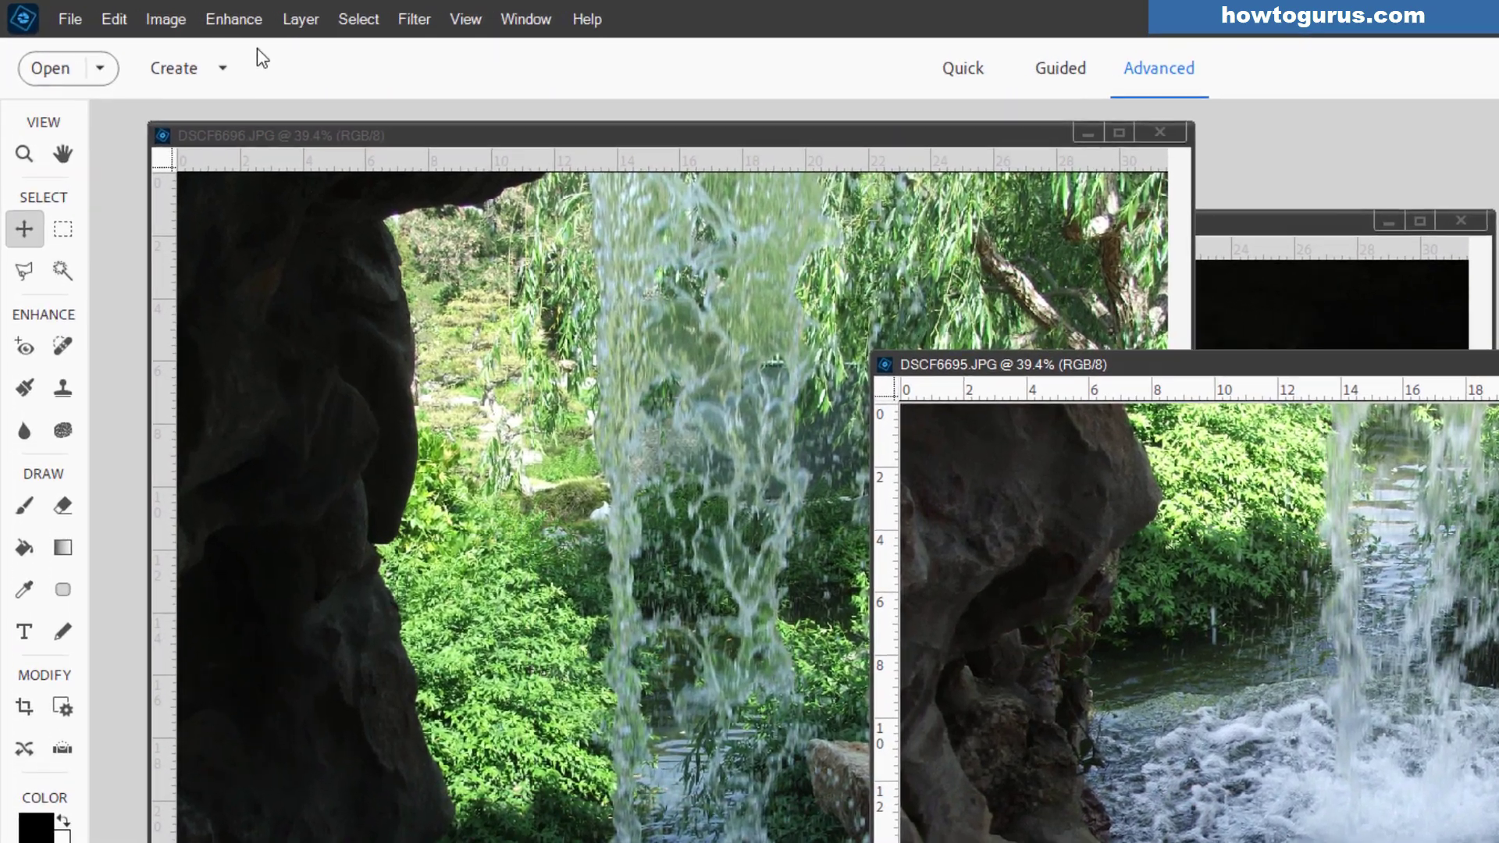
- Rotate the DSCF6695 photo 90° left into portrait orientation
click(116, 13)
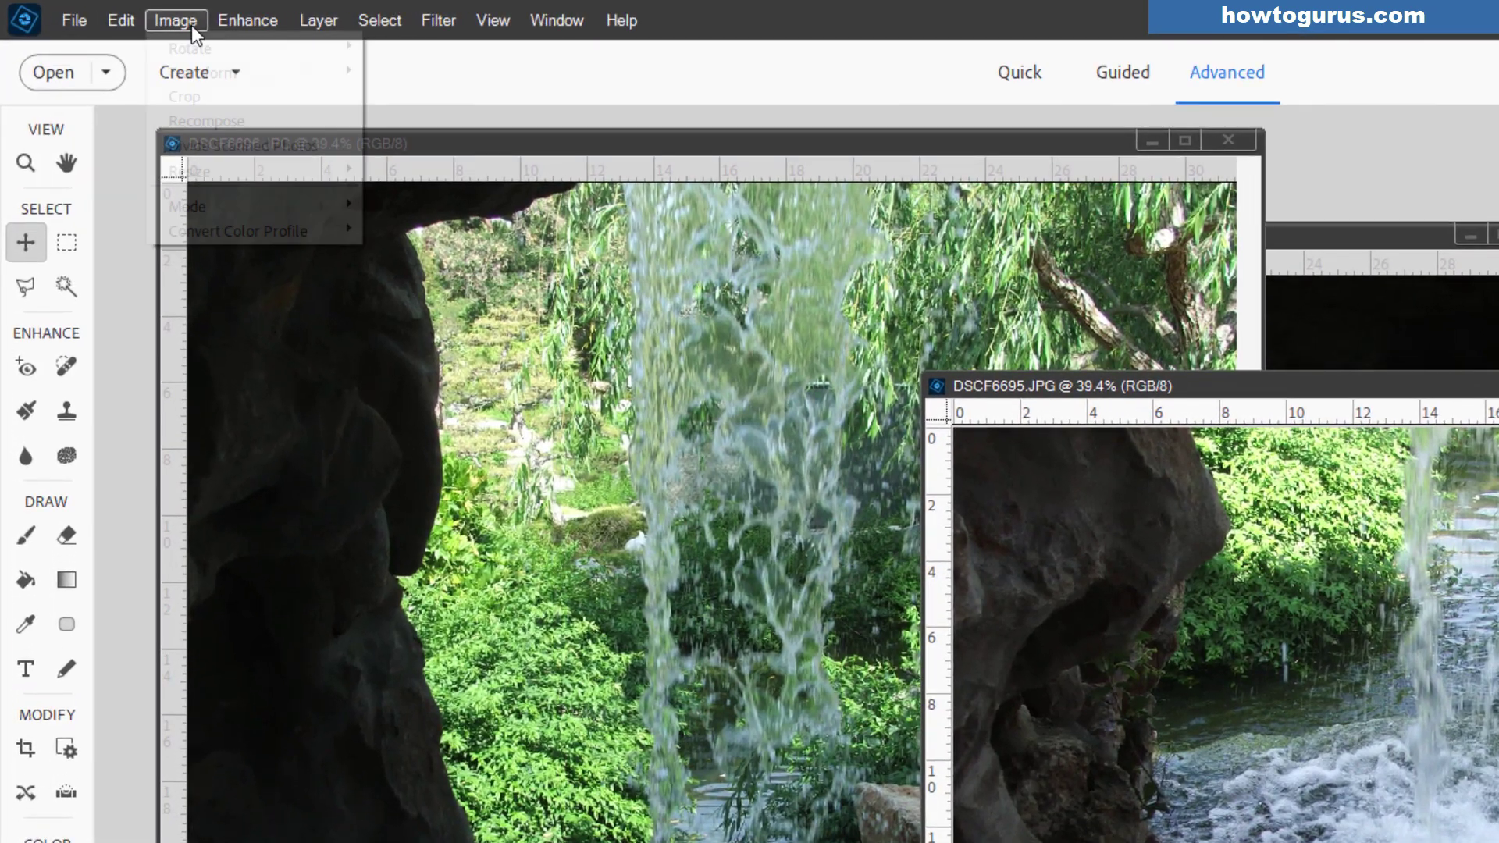
mouse_move(209, 47)
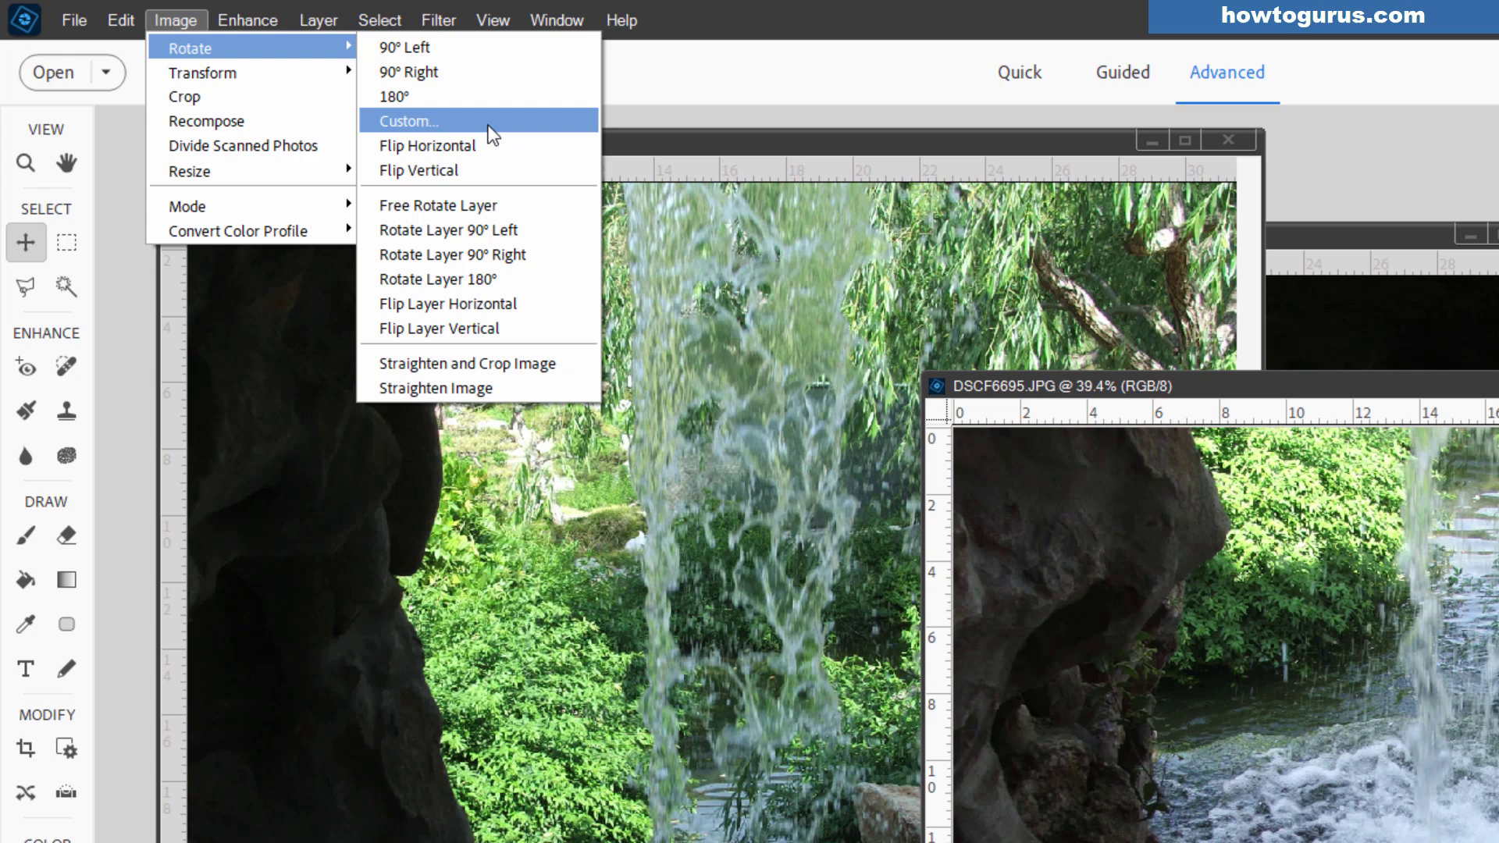
click(468, 46)
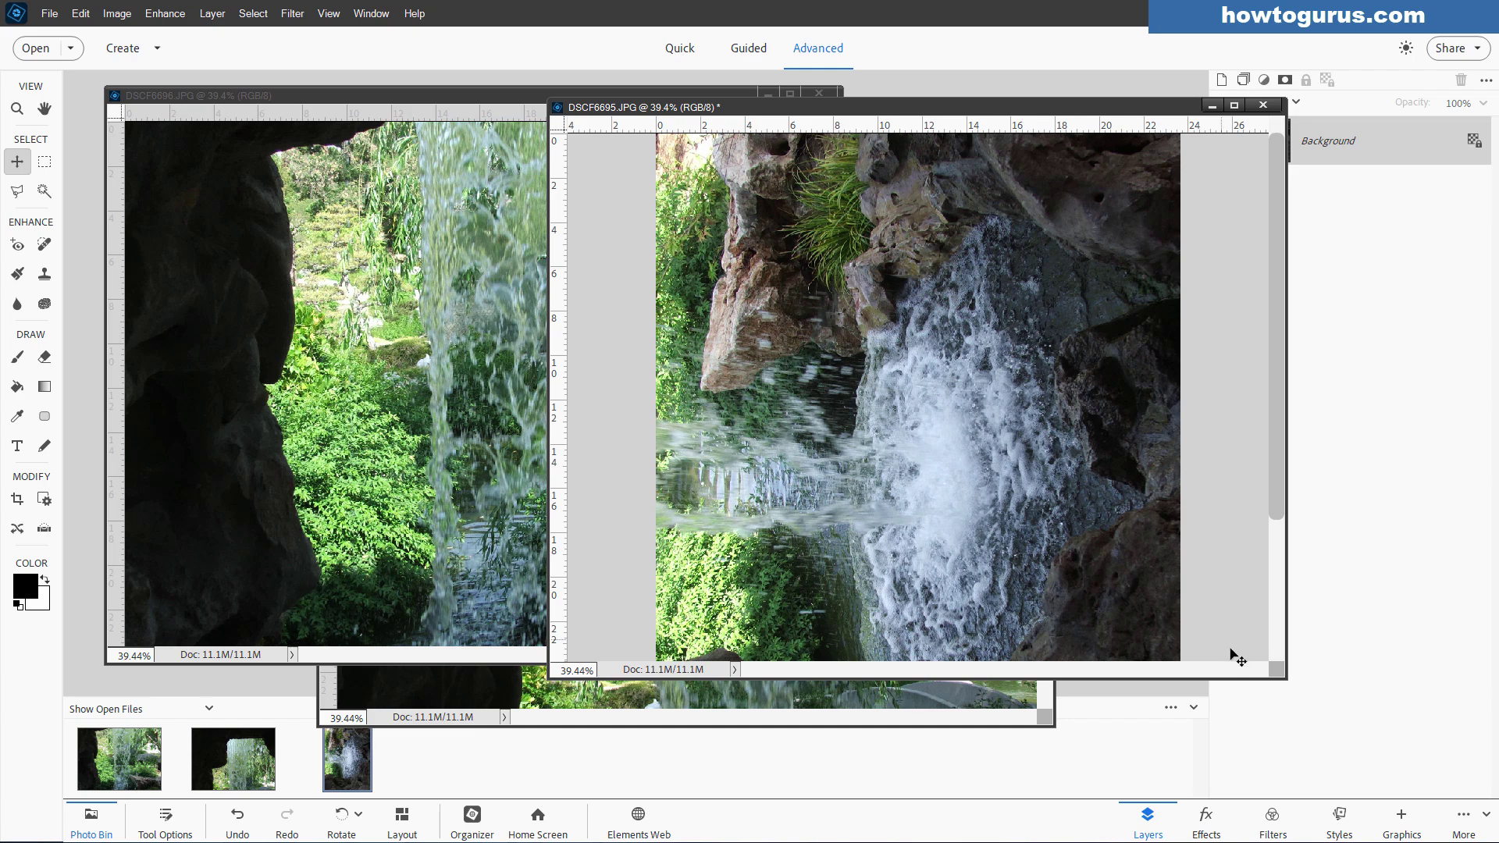
- Resize the DSCF6695 window, fit the photo on screen, and move it aside
drag(1284, 677, 1101, 839)
key(ctrl+0)
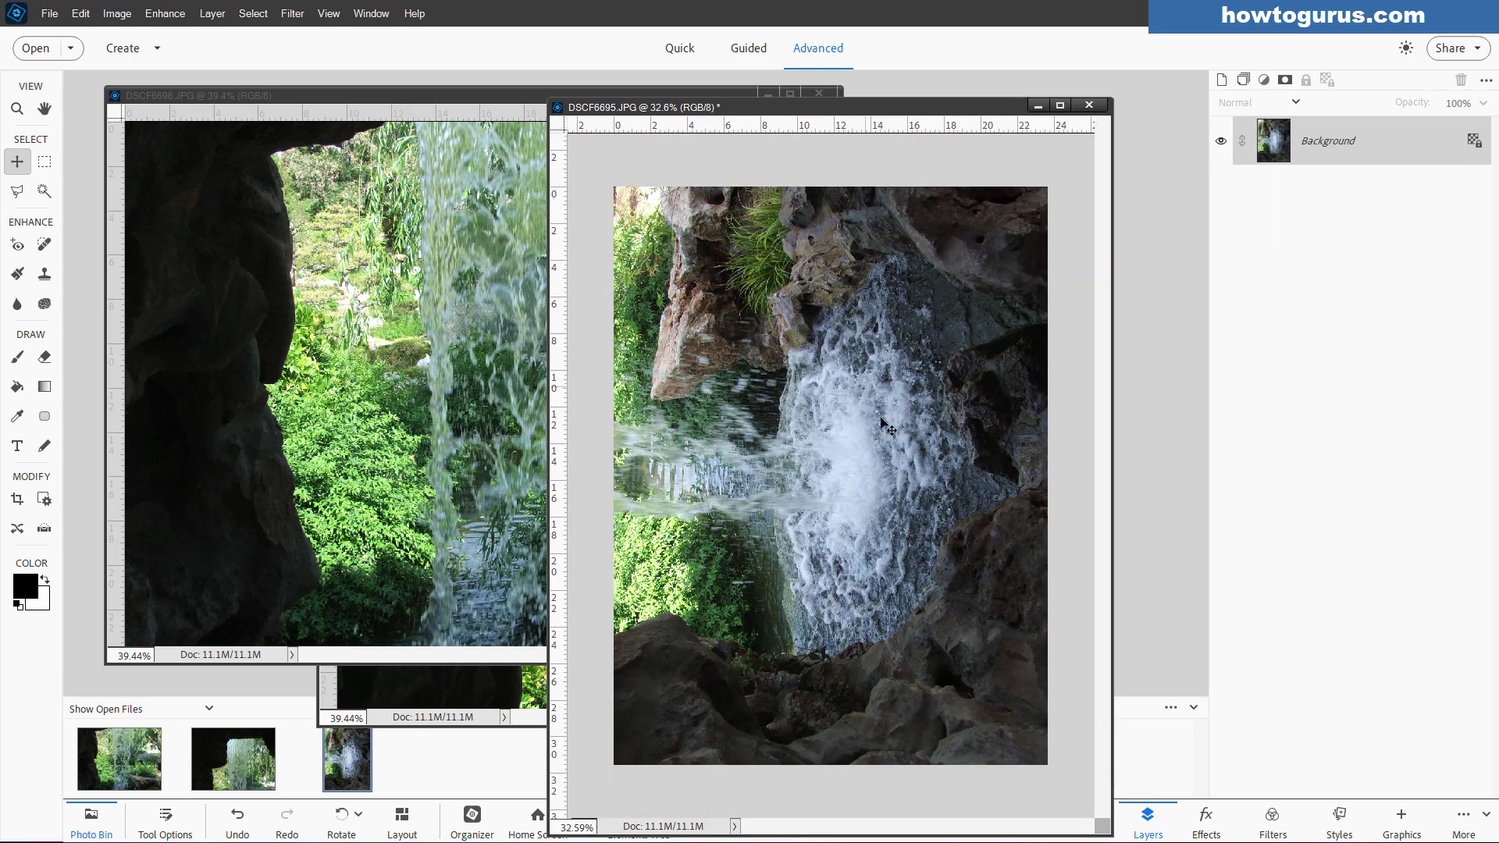
drag(1112, 100, 1054, 152)
drag(872, 162, 1266, 105)
mouse_move(390, 98)
mouse_down()
mouse_move(475, 224)
mouse_move(405, 121)
mouse_move(375, 112)
mouse_up()
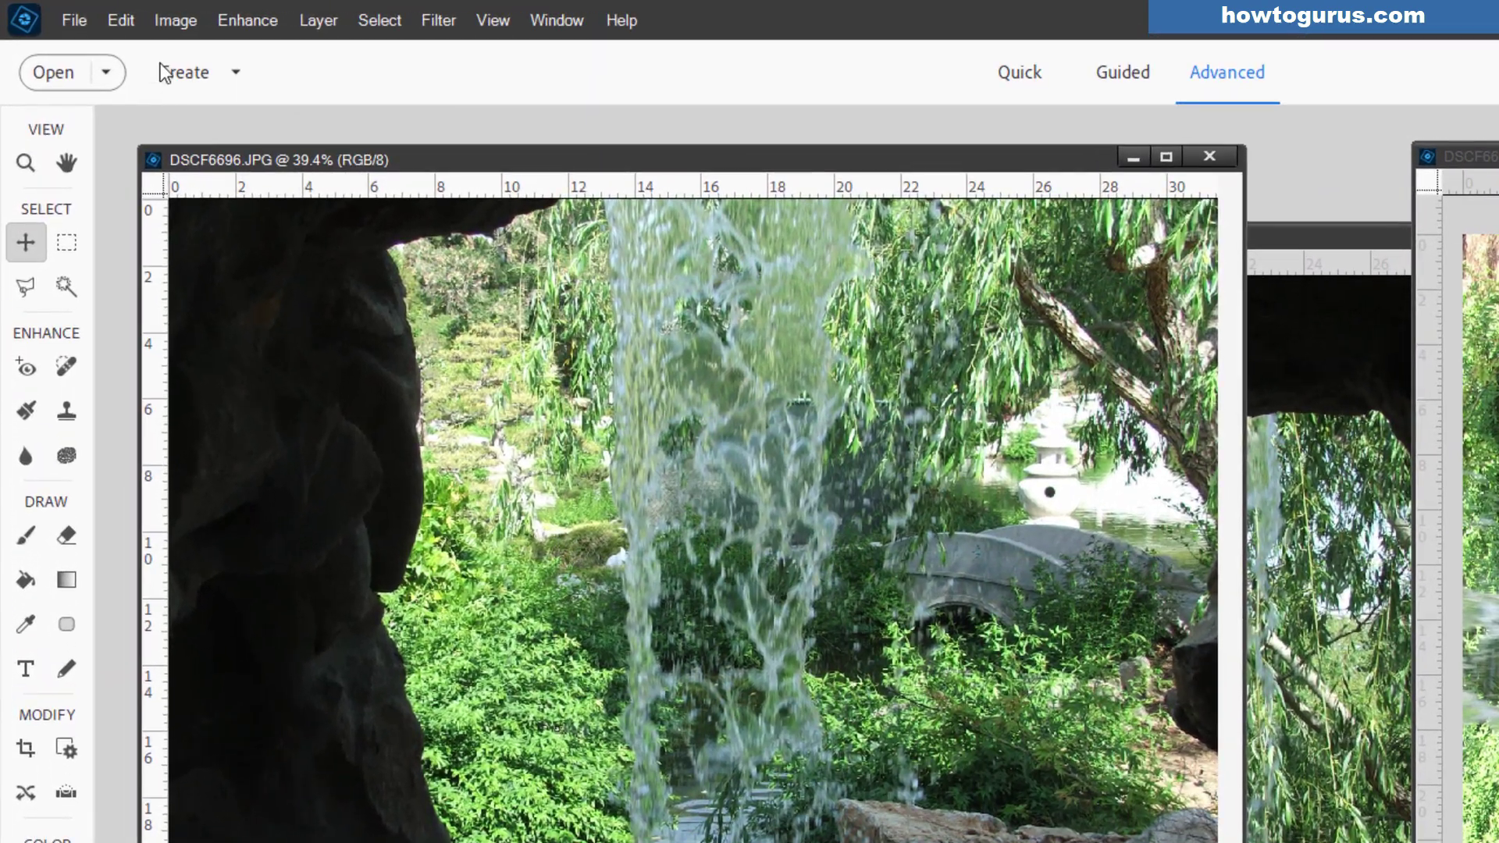
click(130, 21)
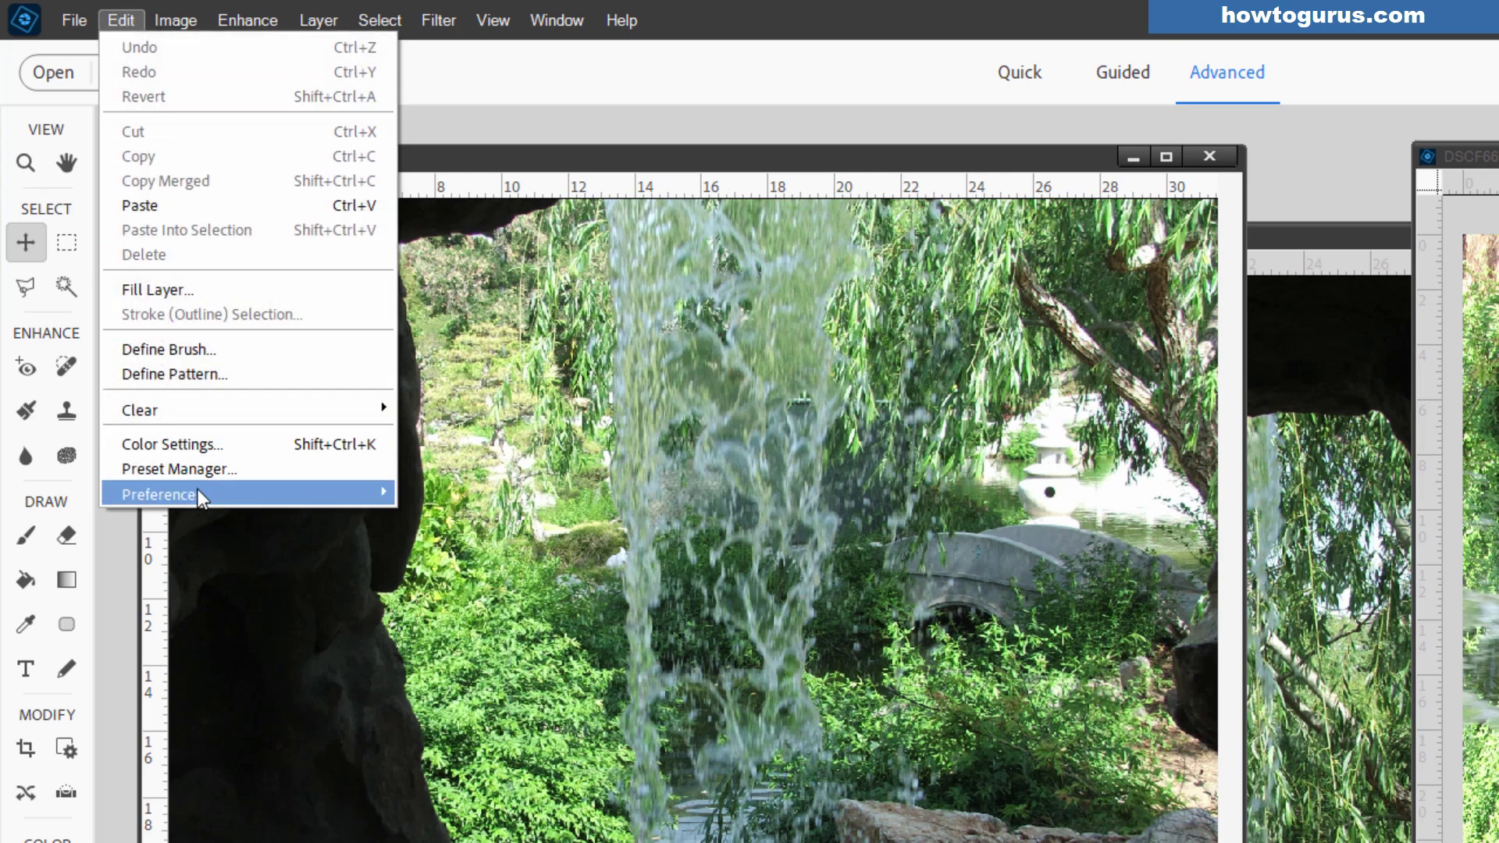
mouse_move(198, 490)
click(470, 493)
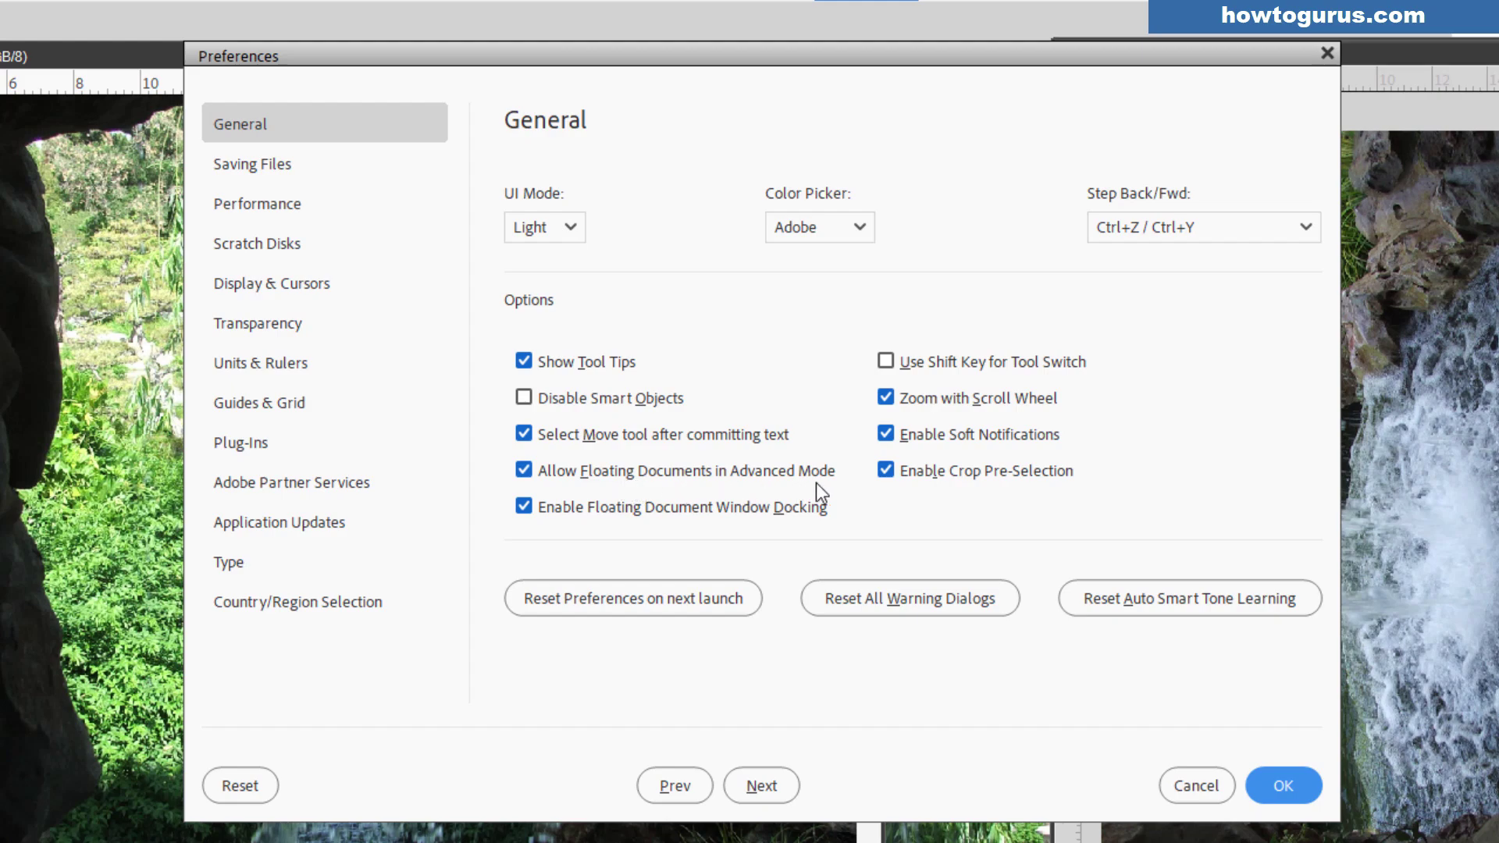
click(1196, 780)
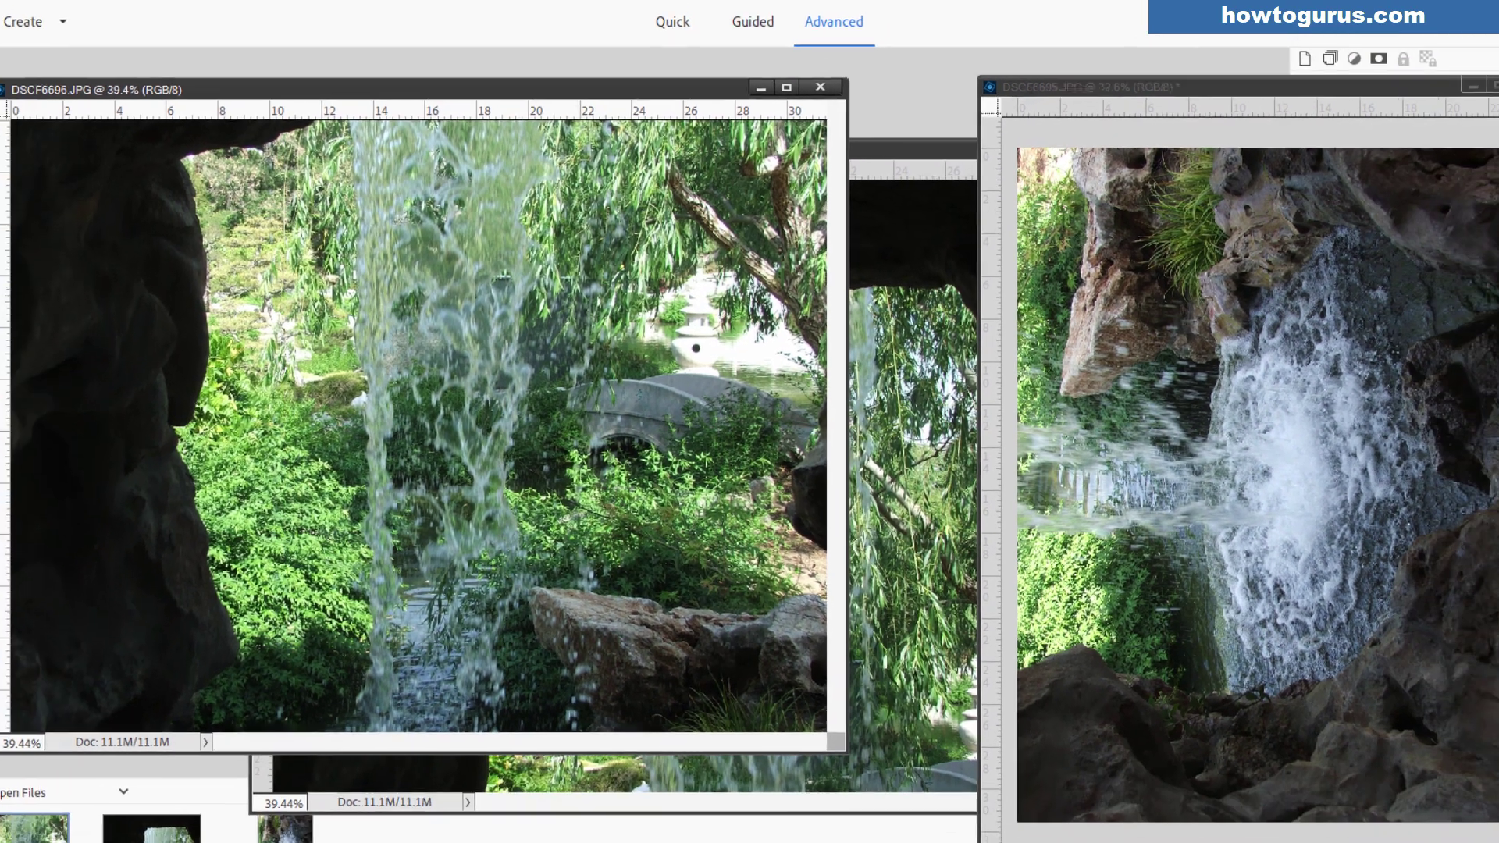
- Rotate DSCF6696 90° left and move its window down and right
click(117, 13)
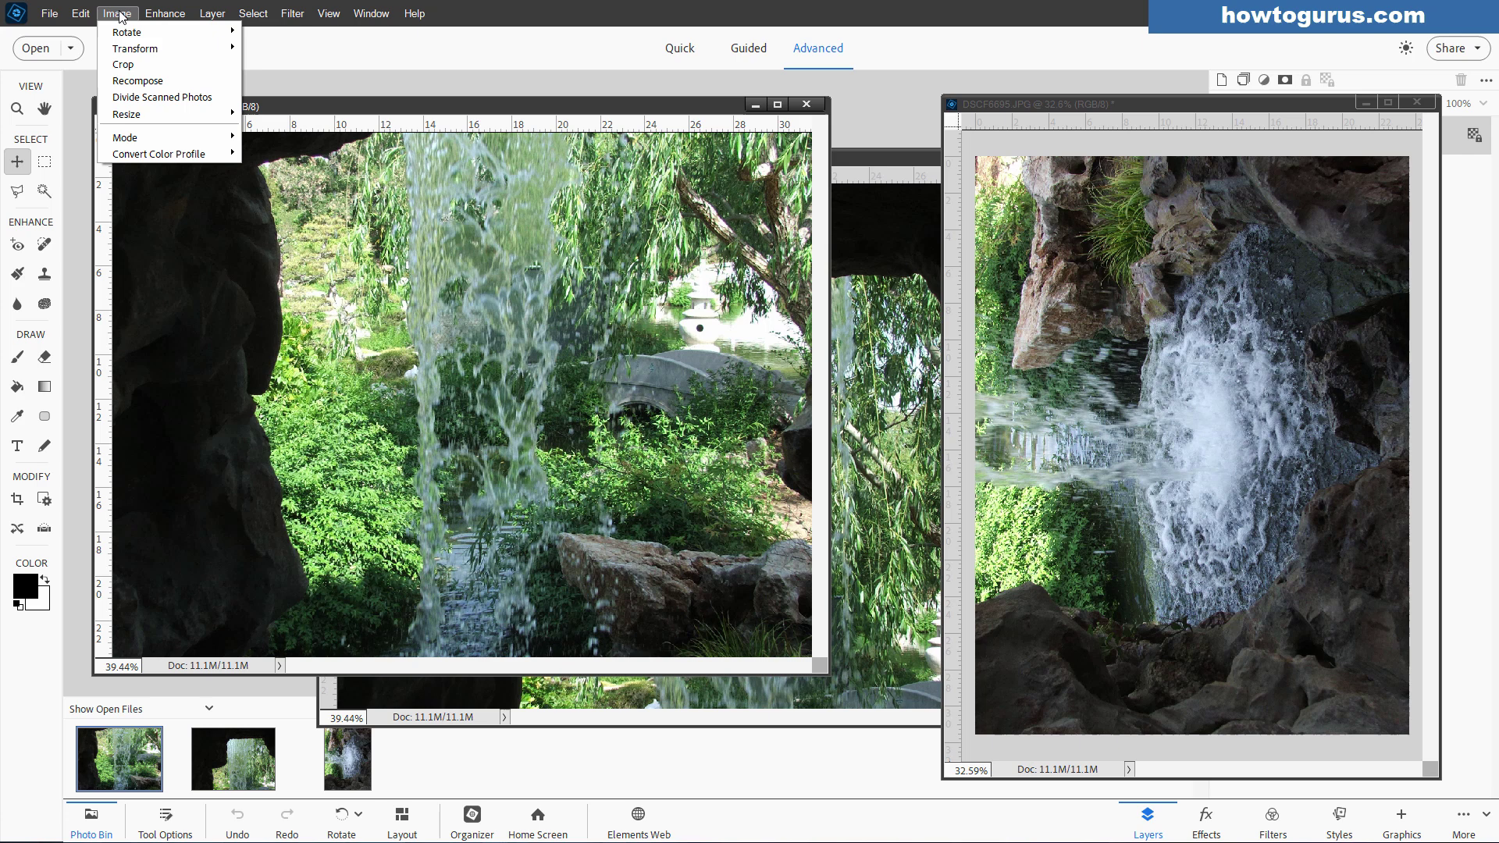
mouse_move(133, 32)
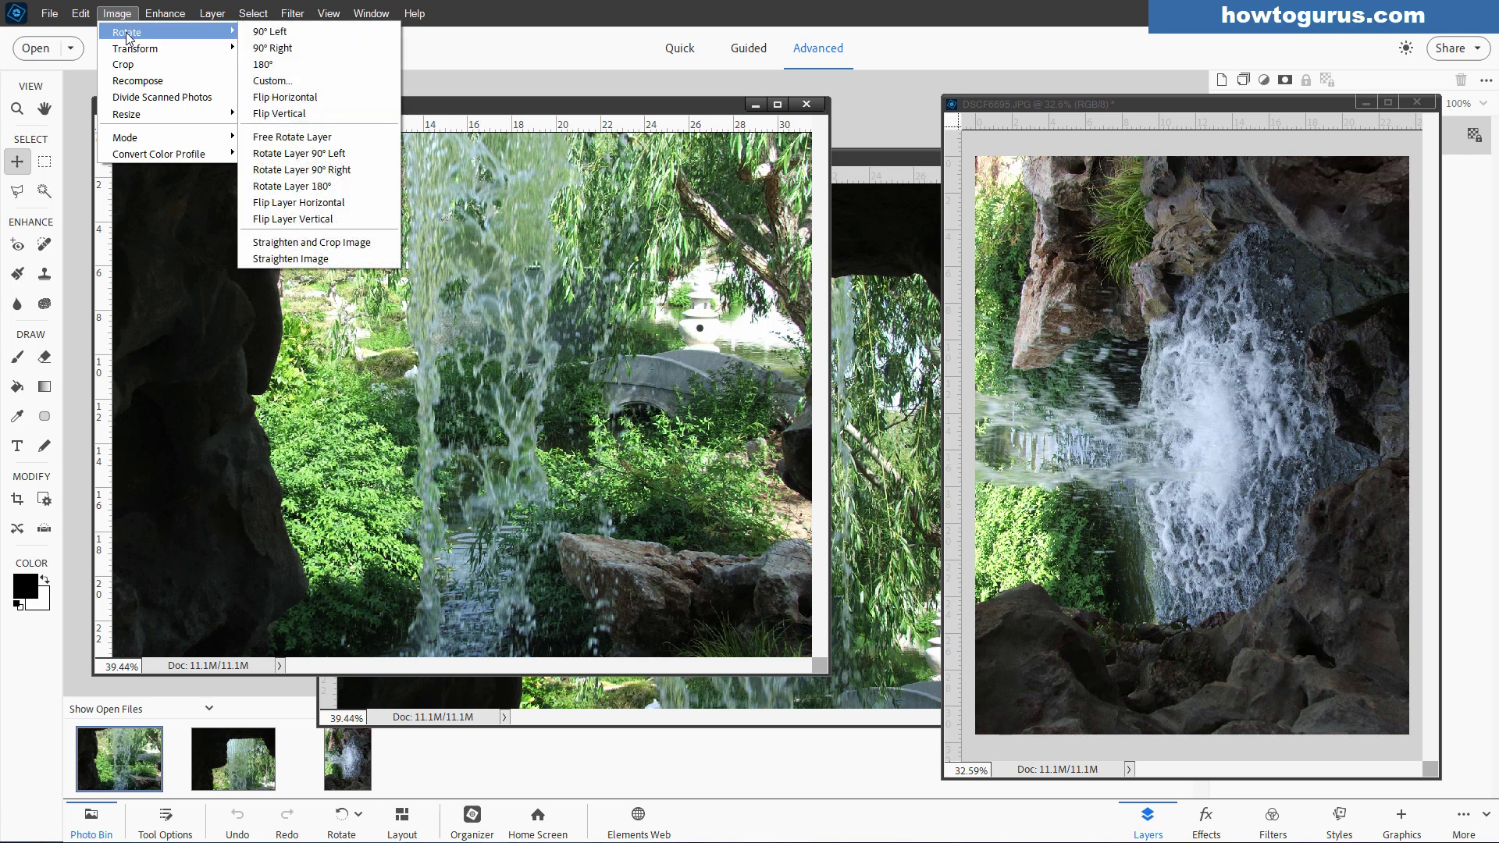
click(294, 32)
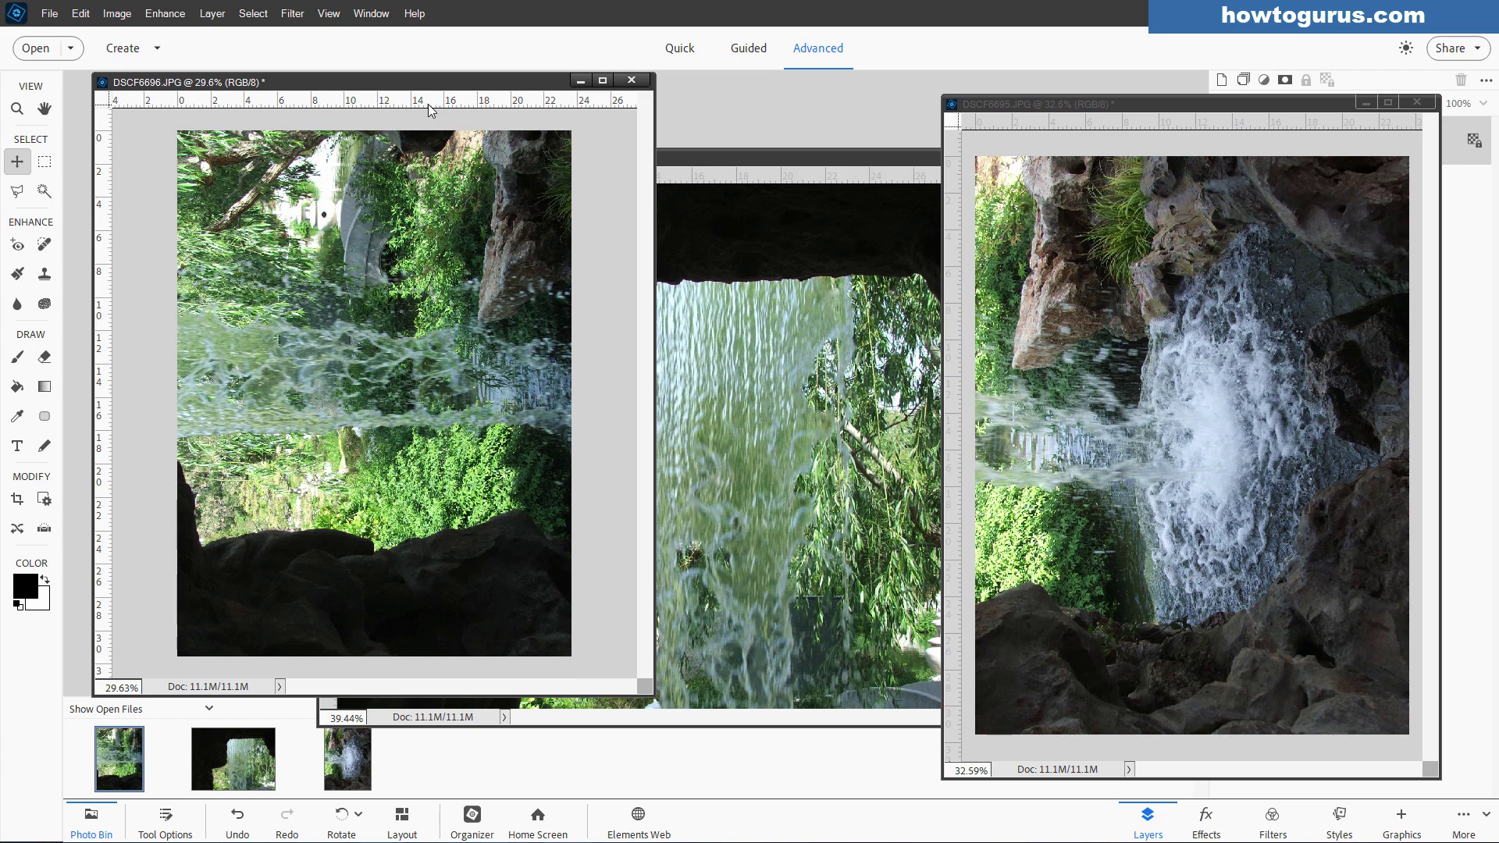
drag(416, 85, 987, 206)
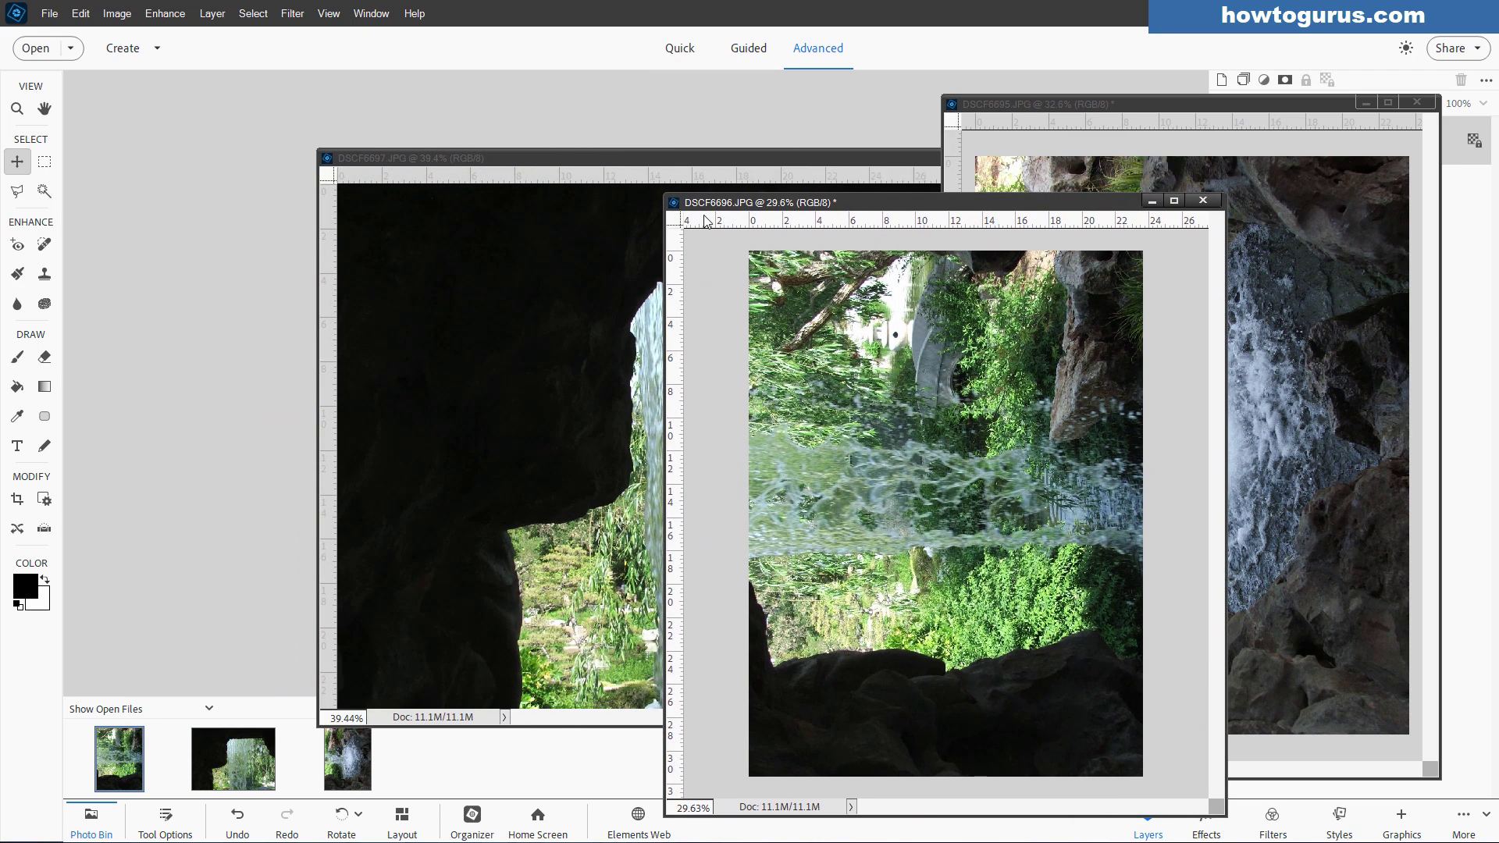
- Rotate DSCF6697 90° left as well, then shift DSCF6696 back left
click(619, 162)
drag(660, 165, 455, 126)
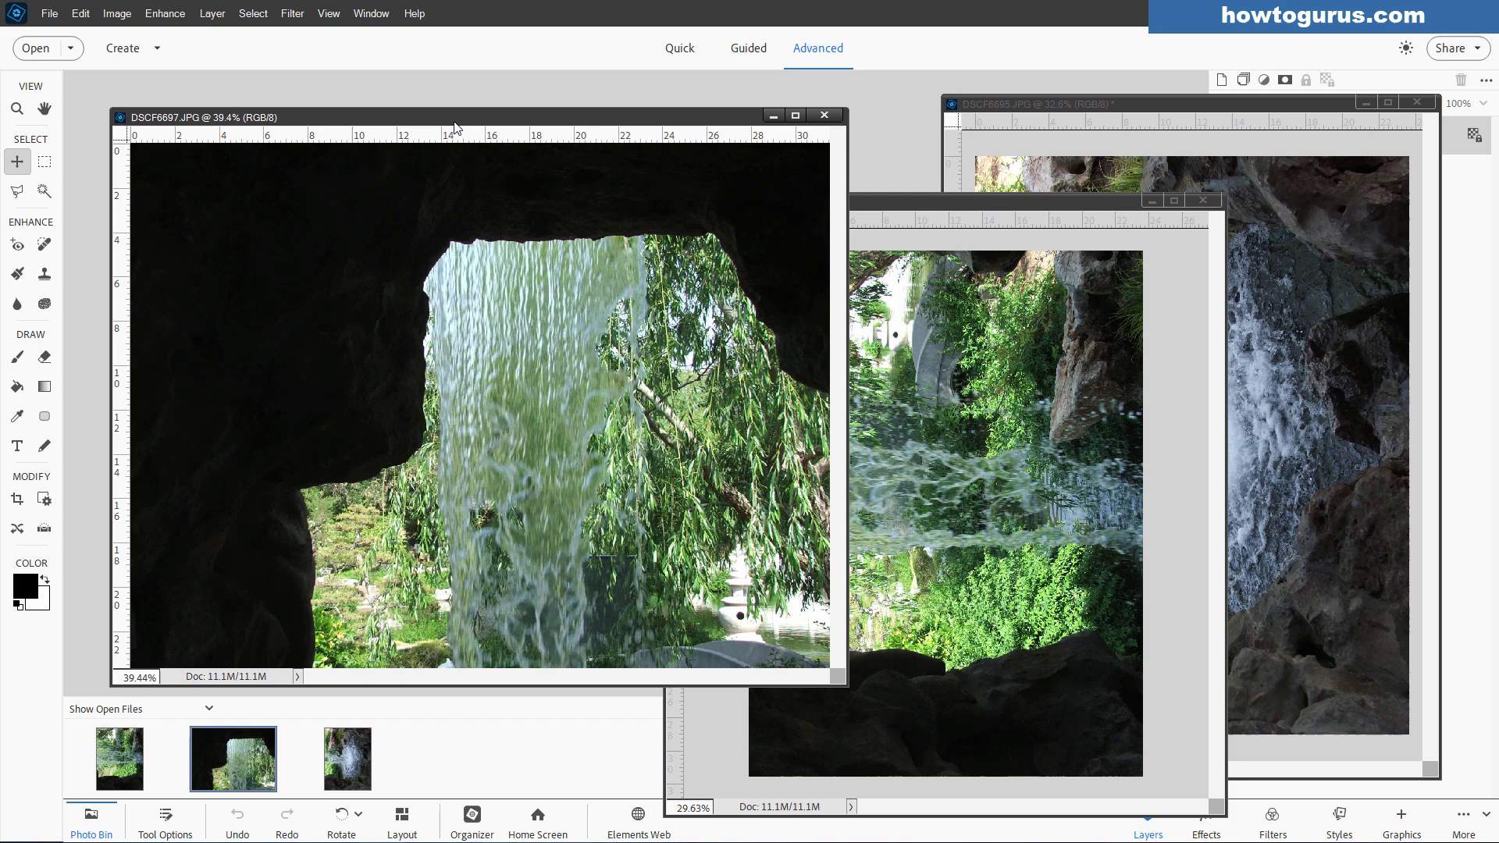
click(117, 14)
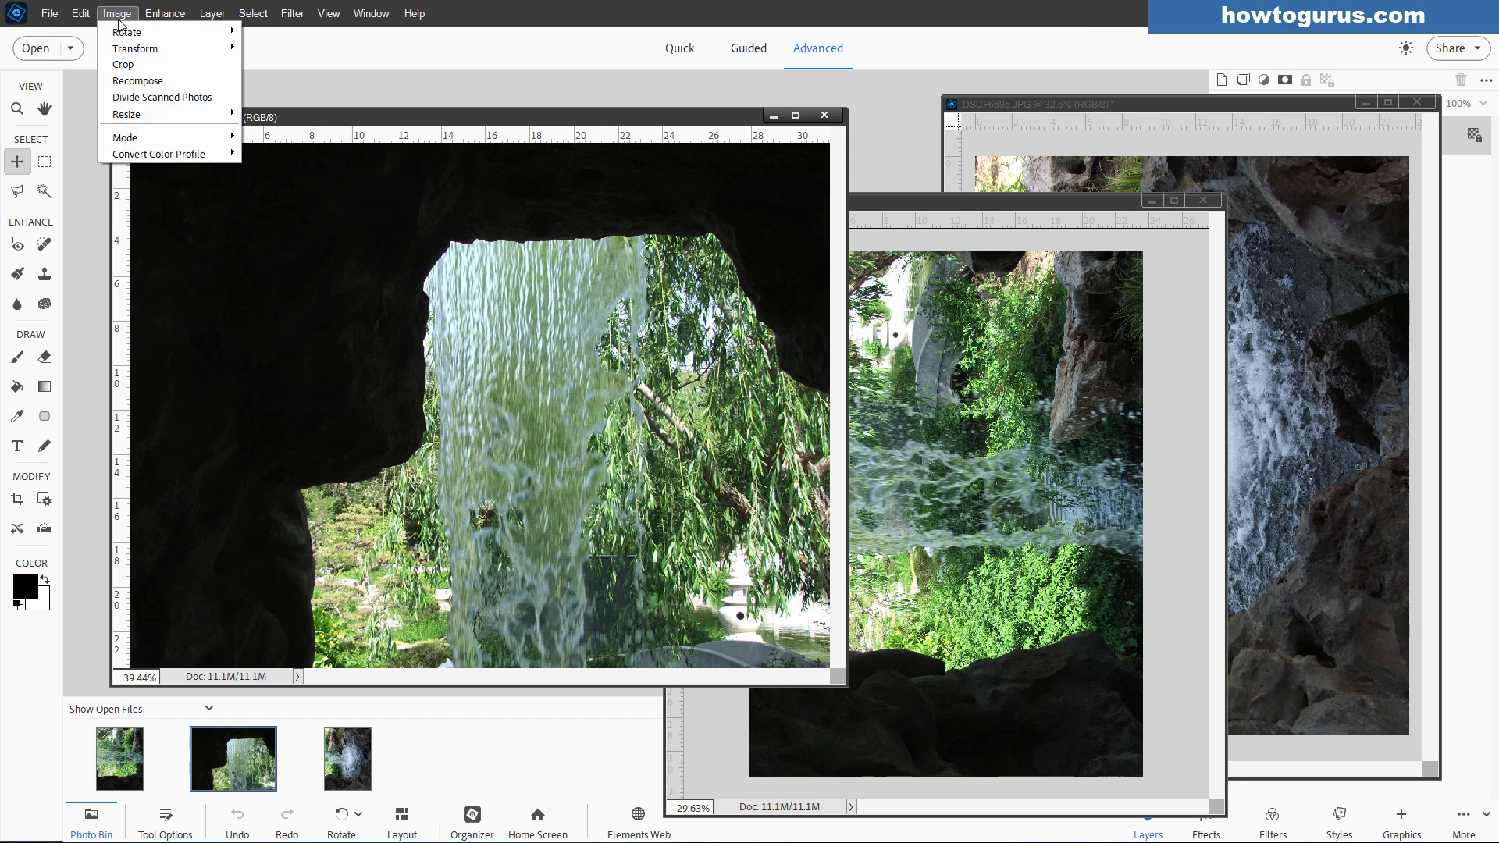
mouse_move(171, 31)
click(347, 36)
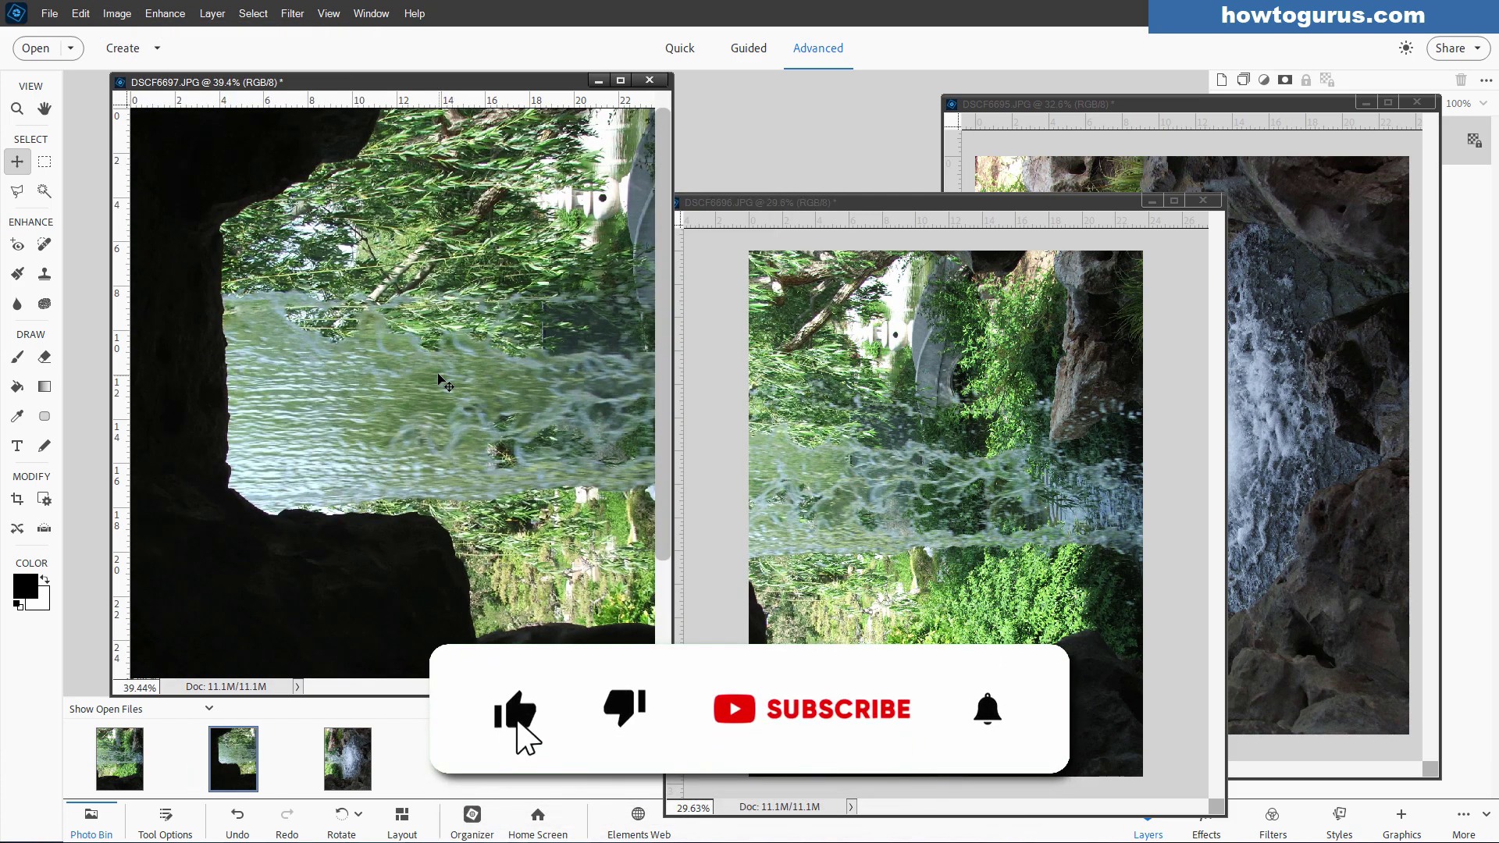
drag(780, 202, 658, 197)
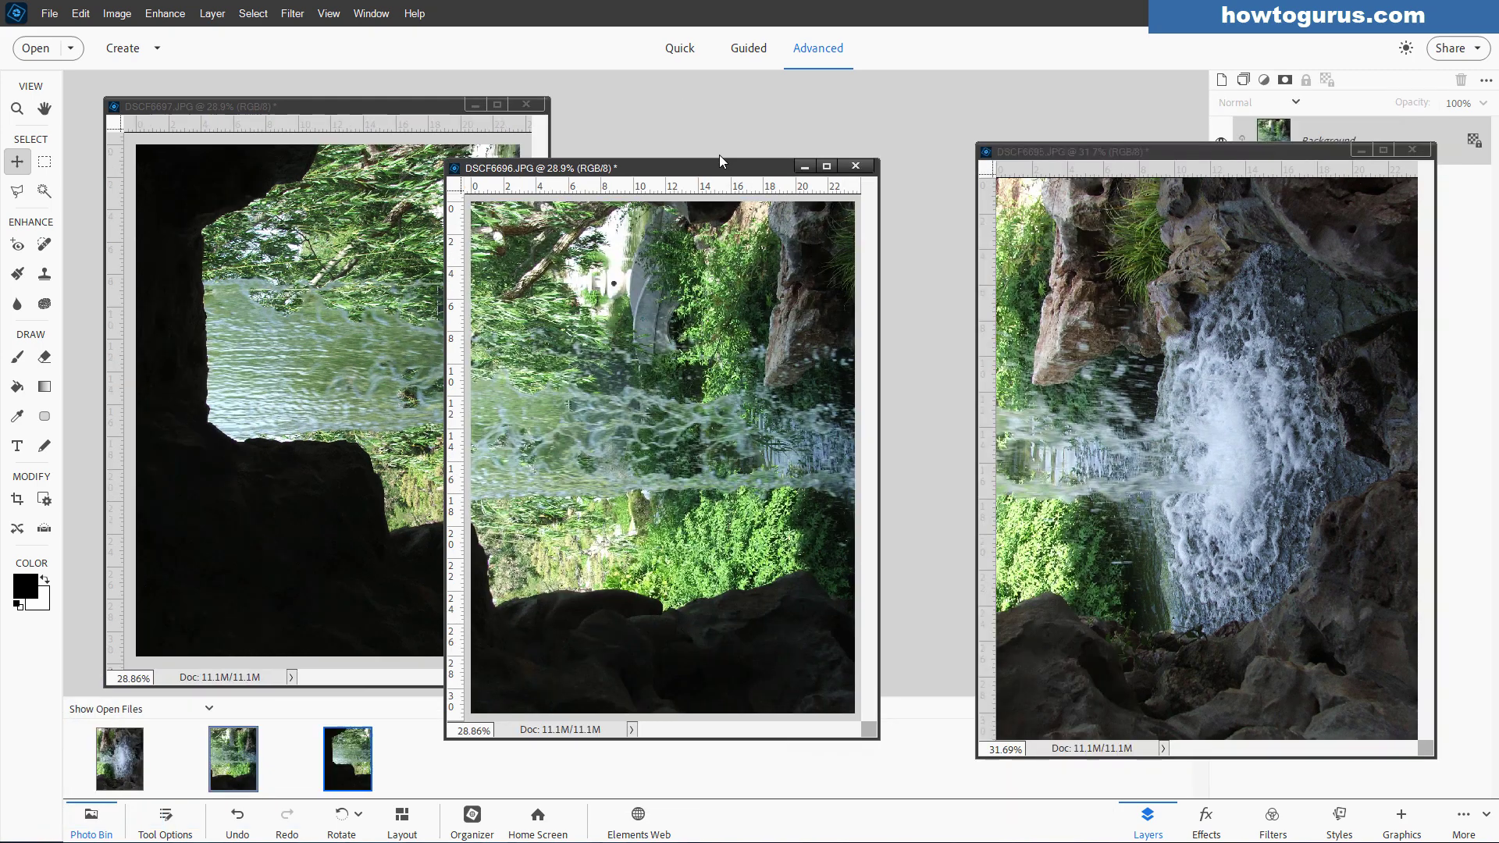
- Line up the DSCF6697, DSCF6696 and DSCF6695 windows in a row, DSCF6695 at far right
drag(719, 154, 617, 111)
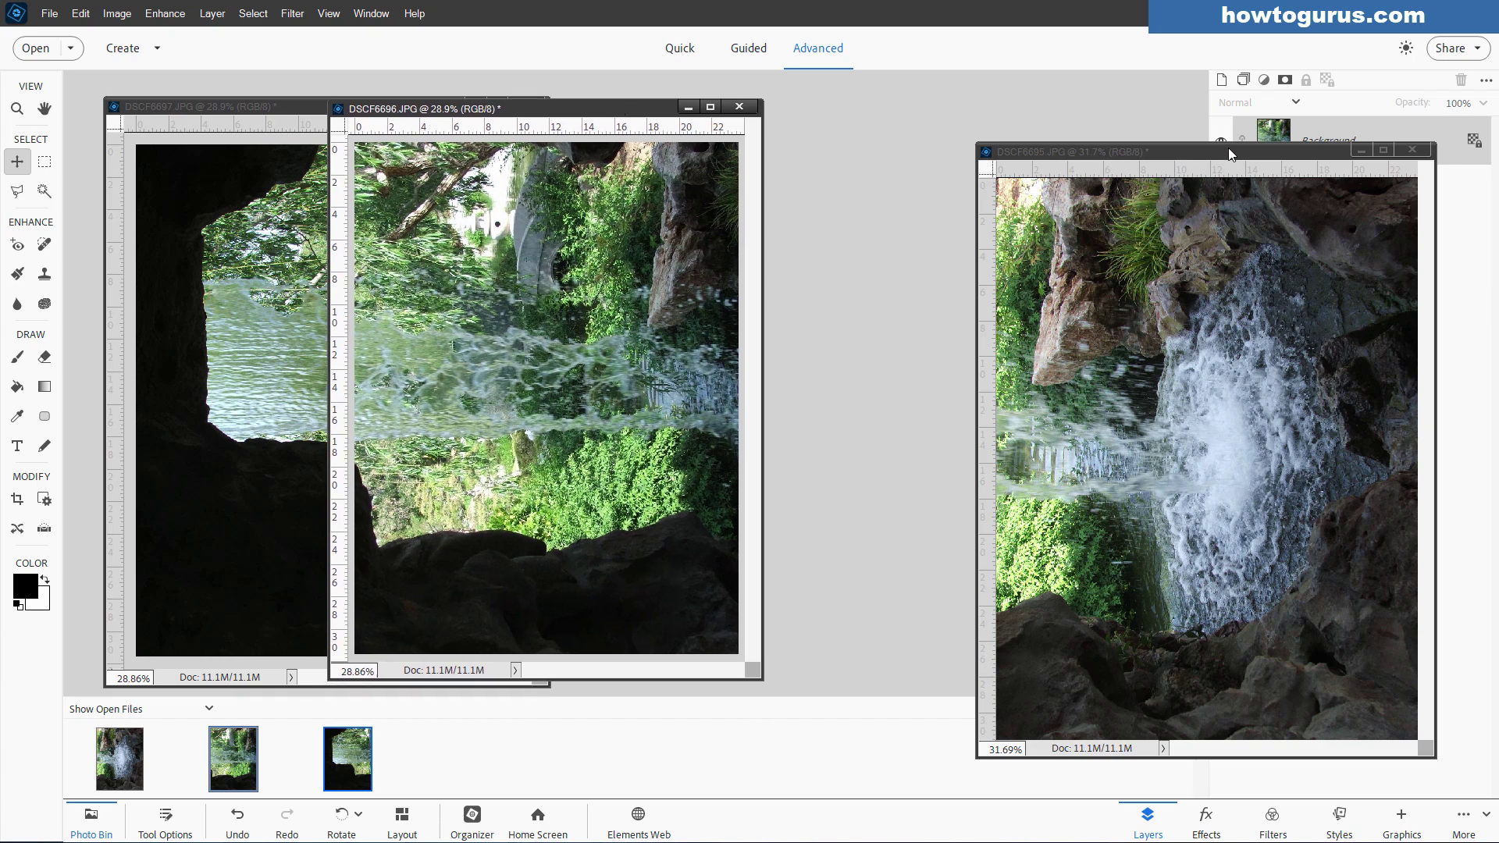
drag(1231, 153, 770, 97)
scroll(896, 394, down, 1)
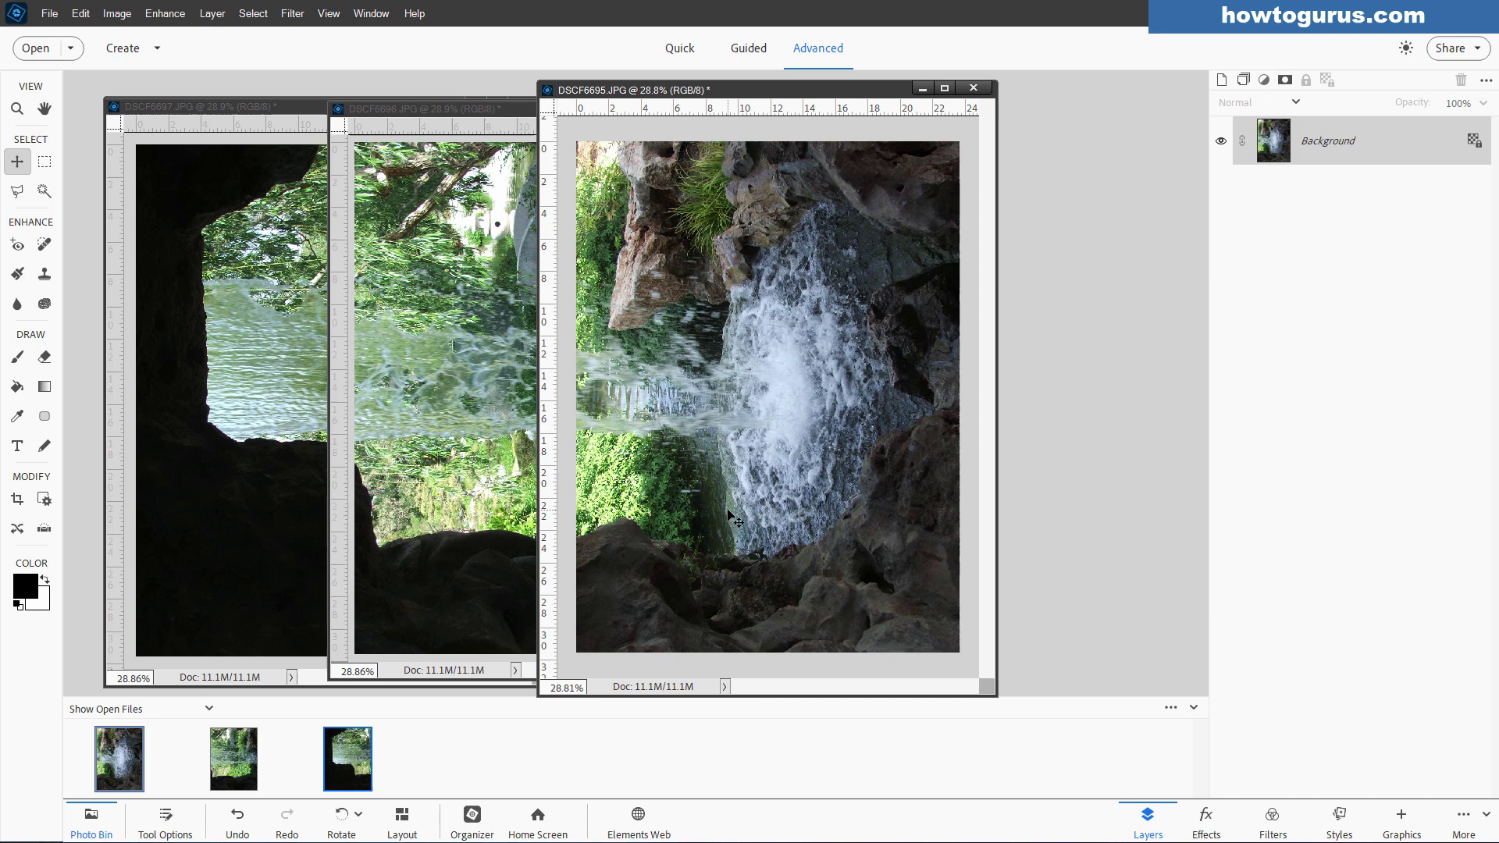
drag(747, 100, 1192, 136)
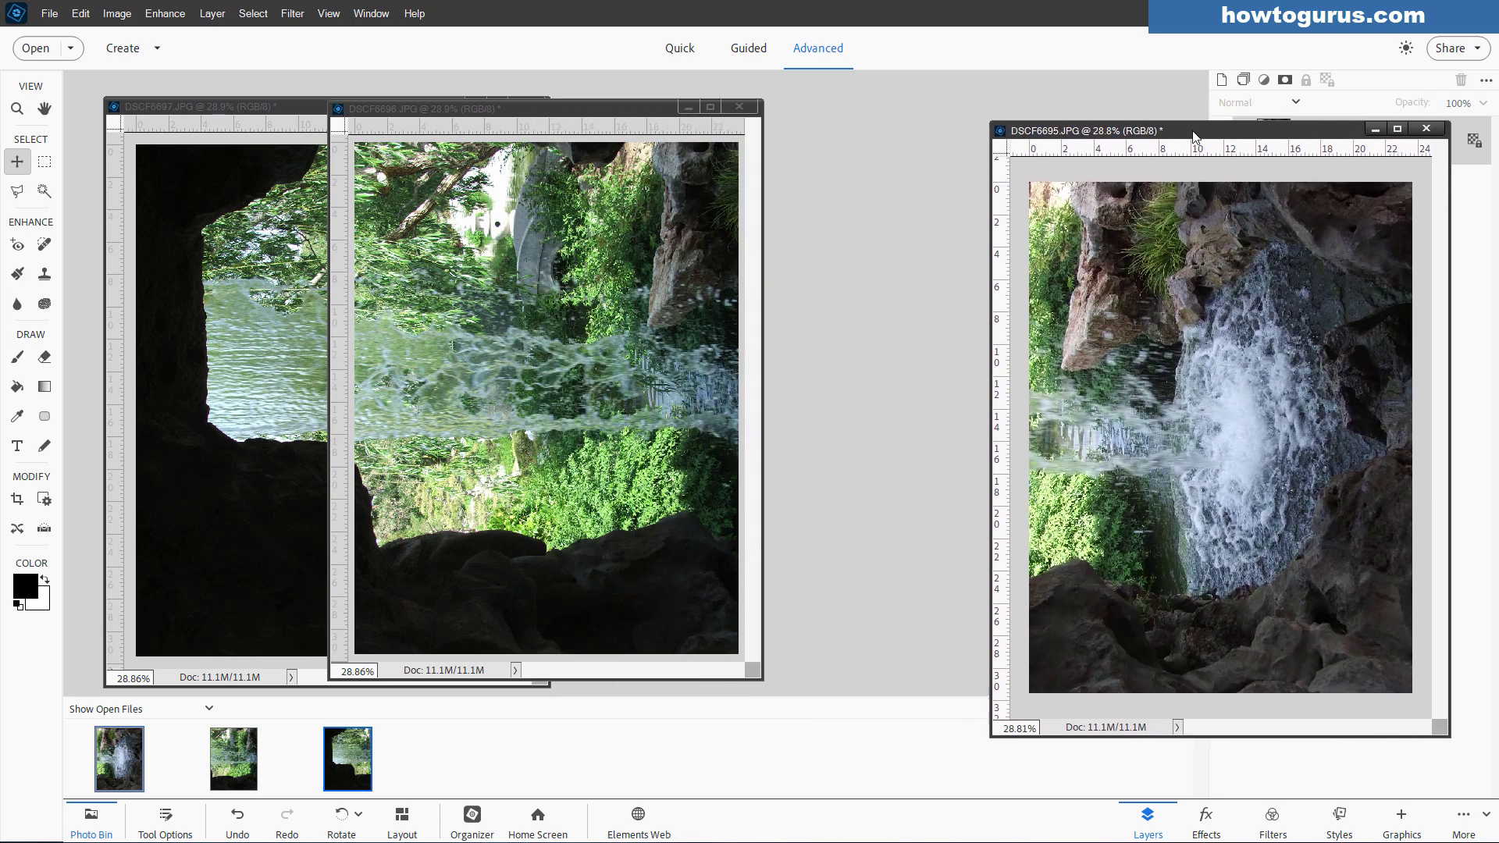
drag(583, 104, 775, 114)
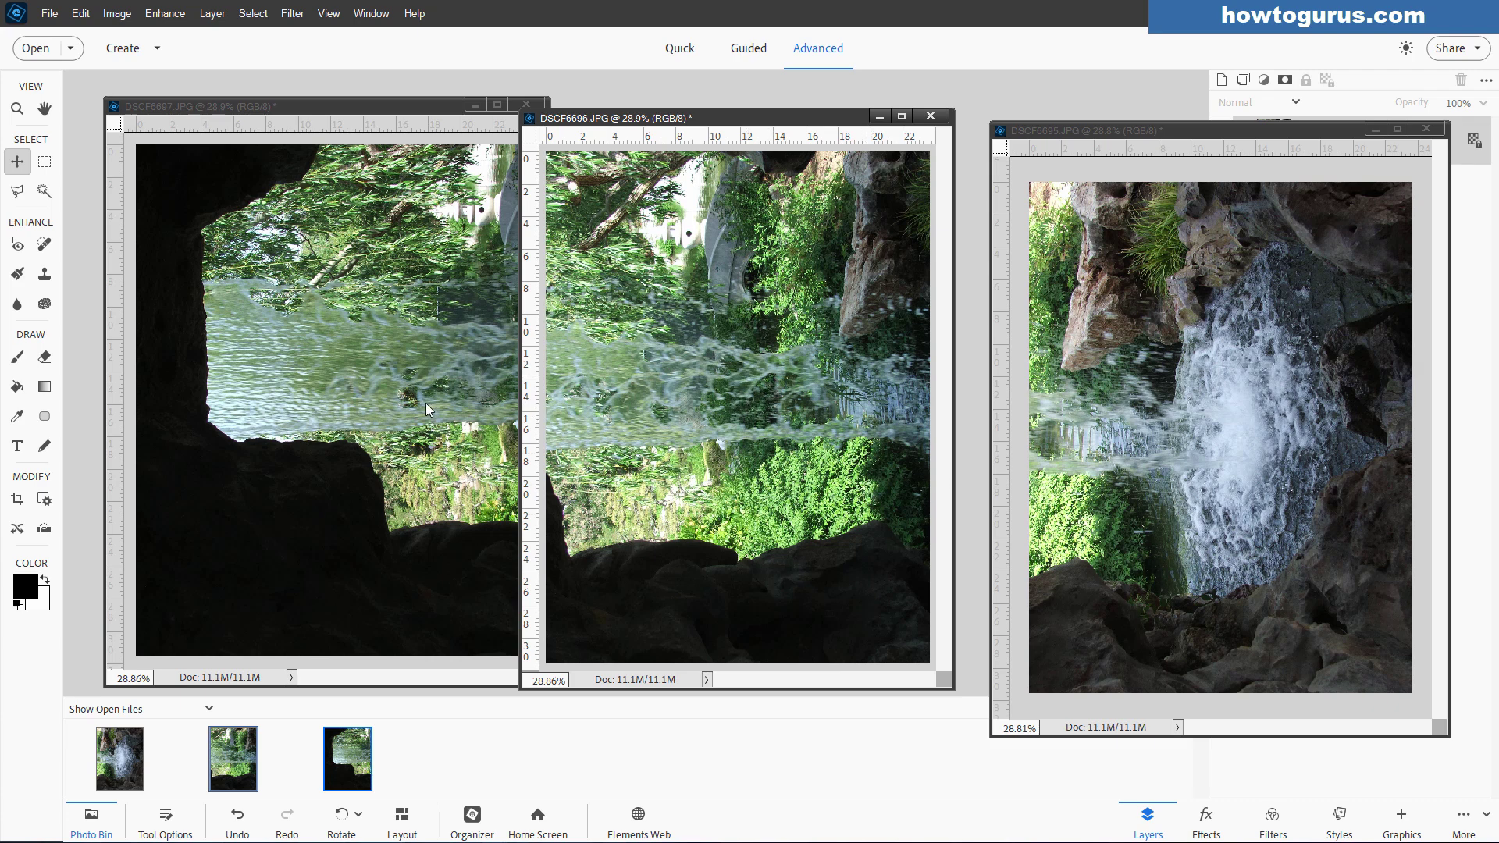
- Save DSCF6697 with Save As as a JPEG at Quality 12 (Maximum)
click(253, 106)
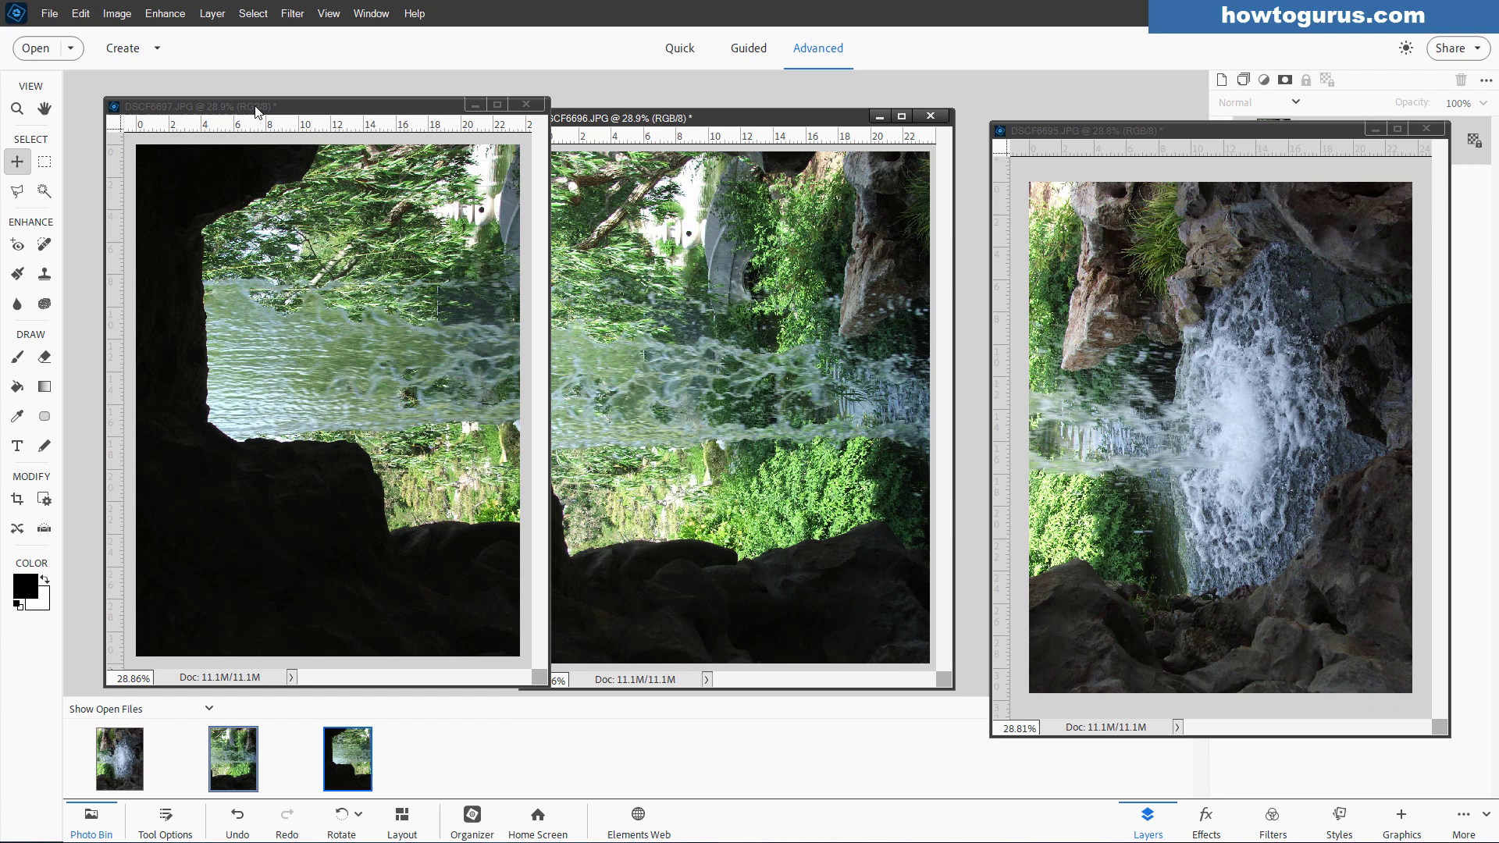
click(50, 14)
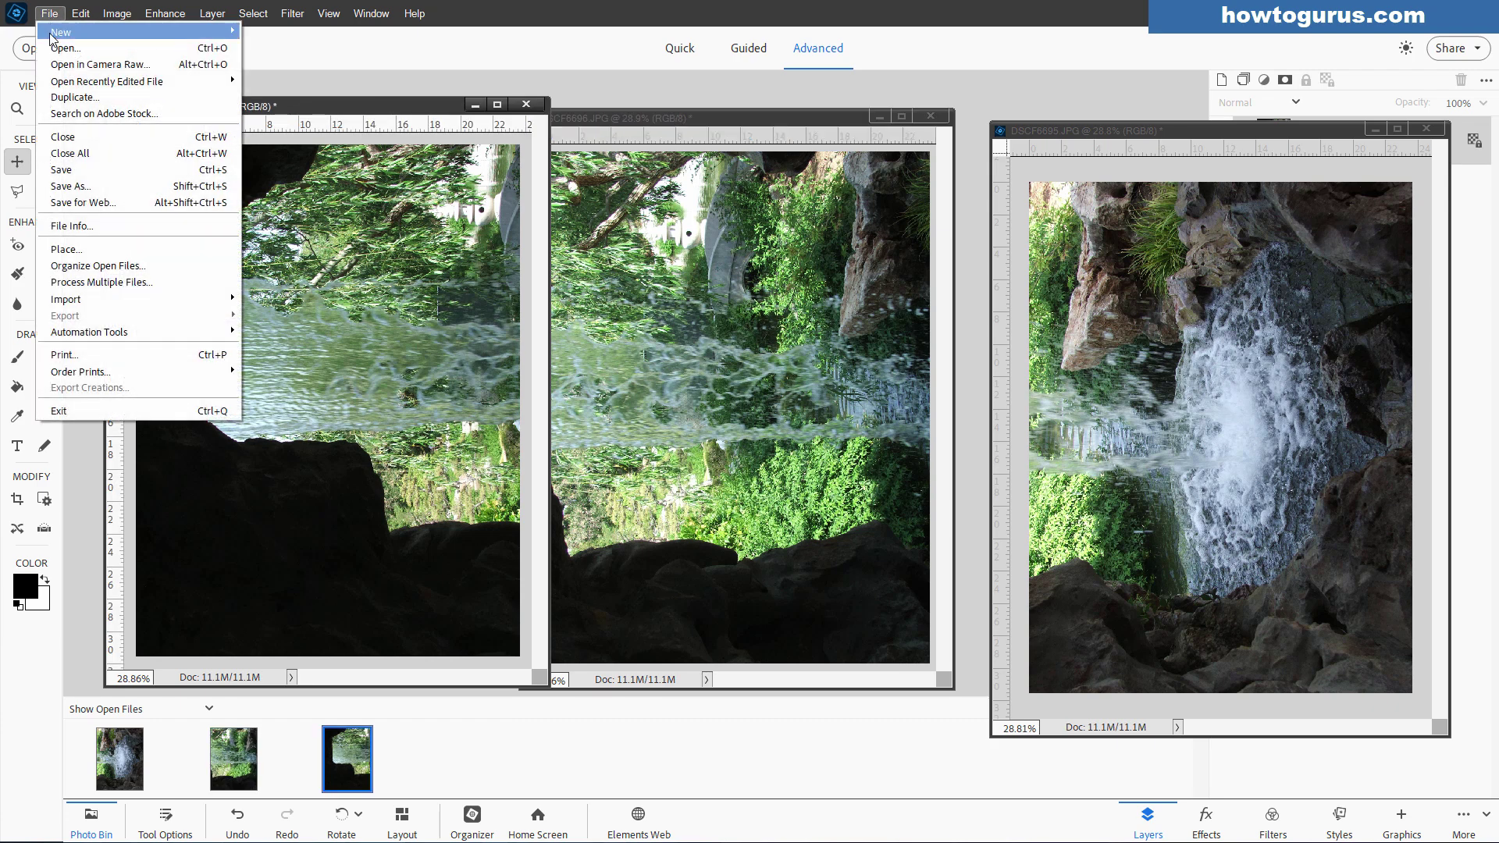
click(82, 187)
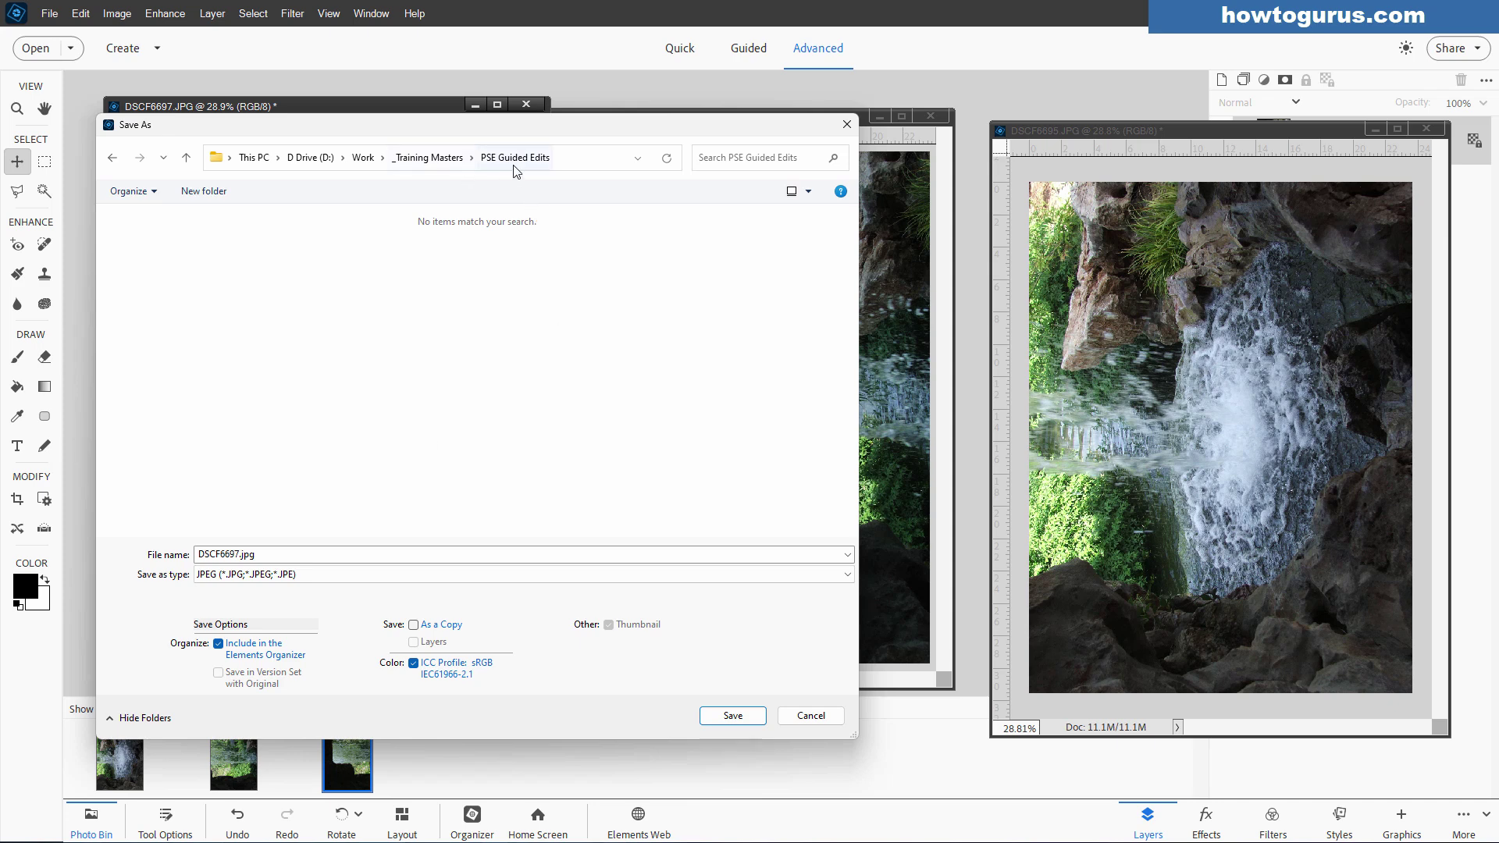
click(732, 716)
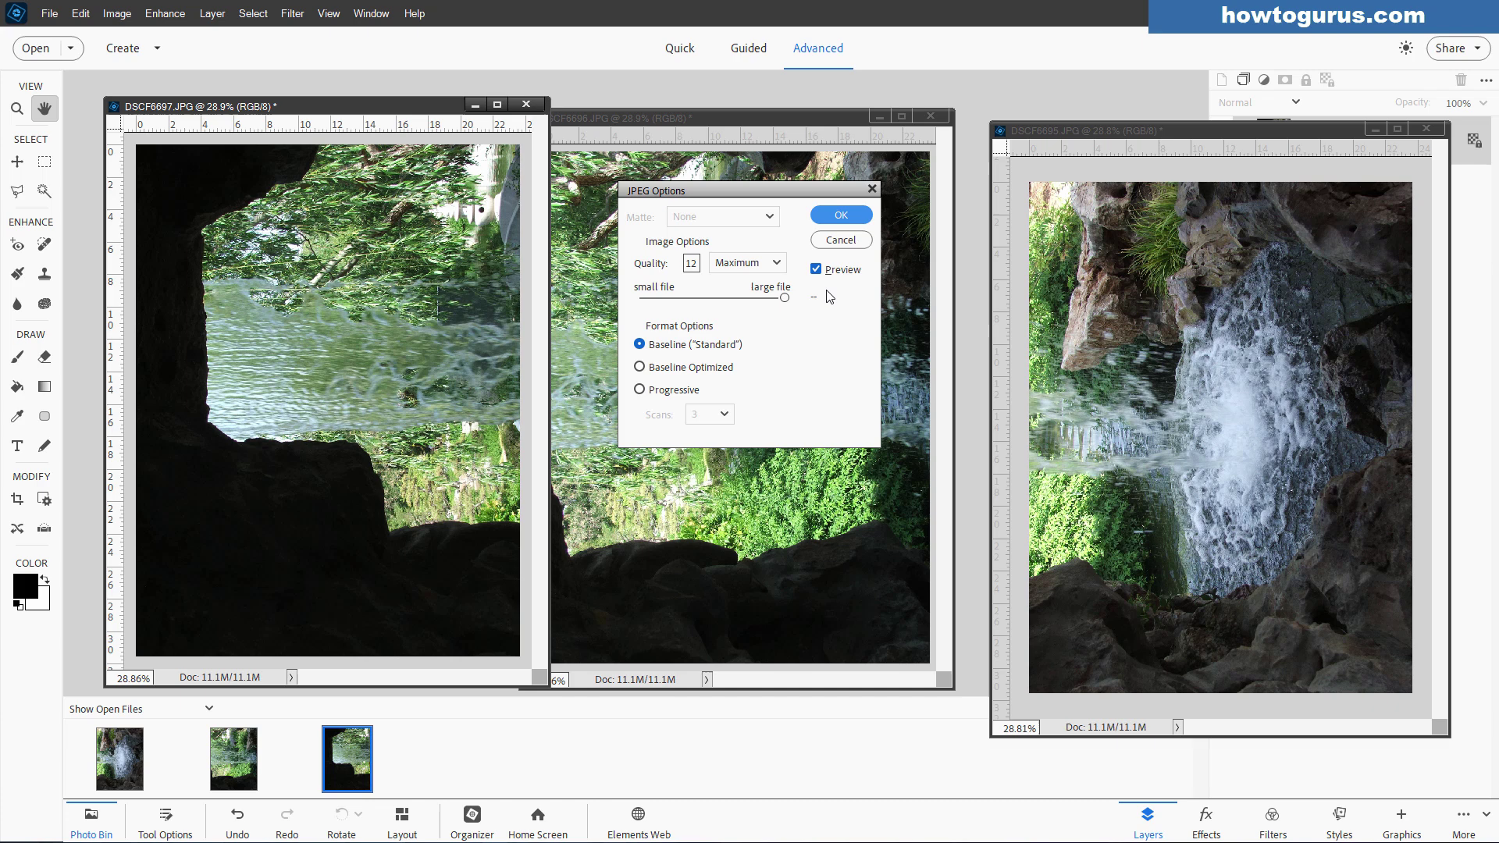
click(839, 219)
- Save DSCF6696 with Save As as a JPEG at Quality 12 (Maximum)
click(738, 119)
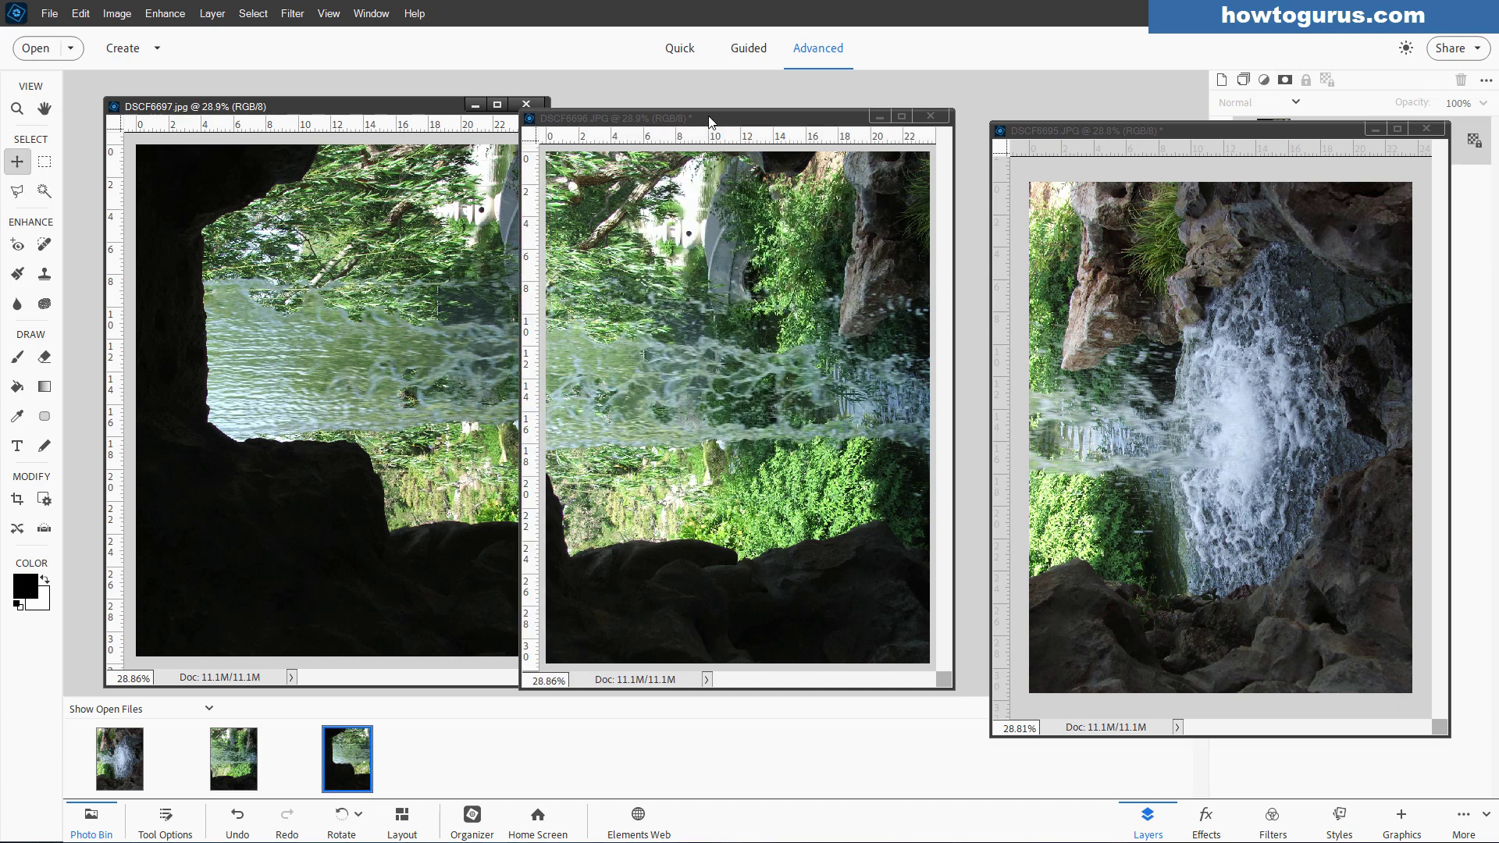
click(50, 13)
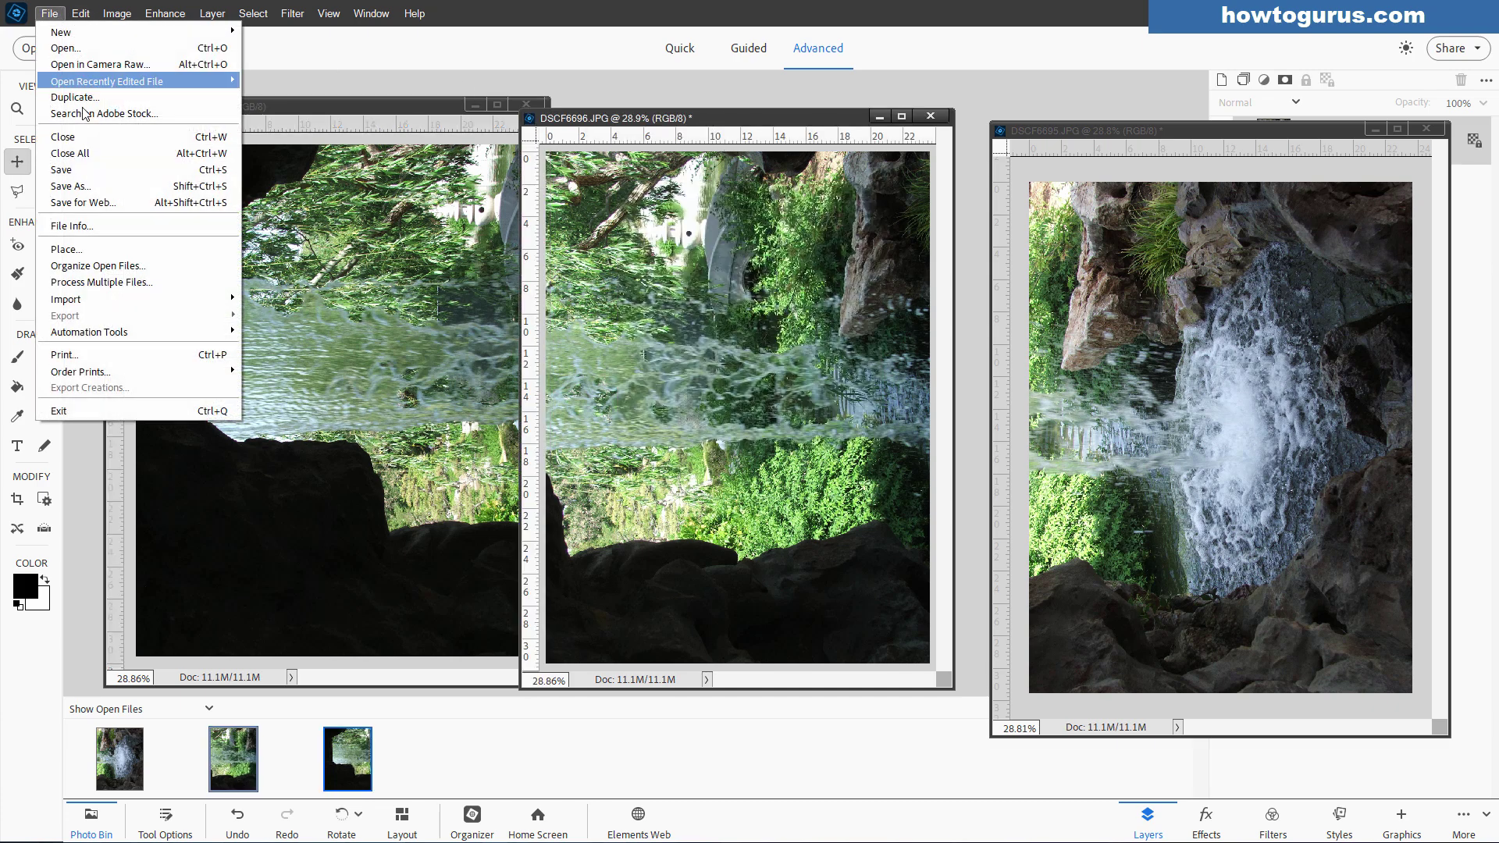
click(92, 186)
click(745, 720)
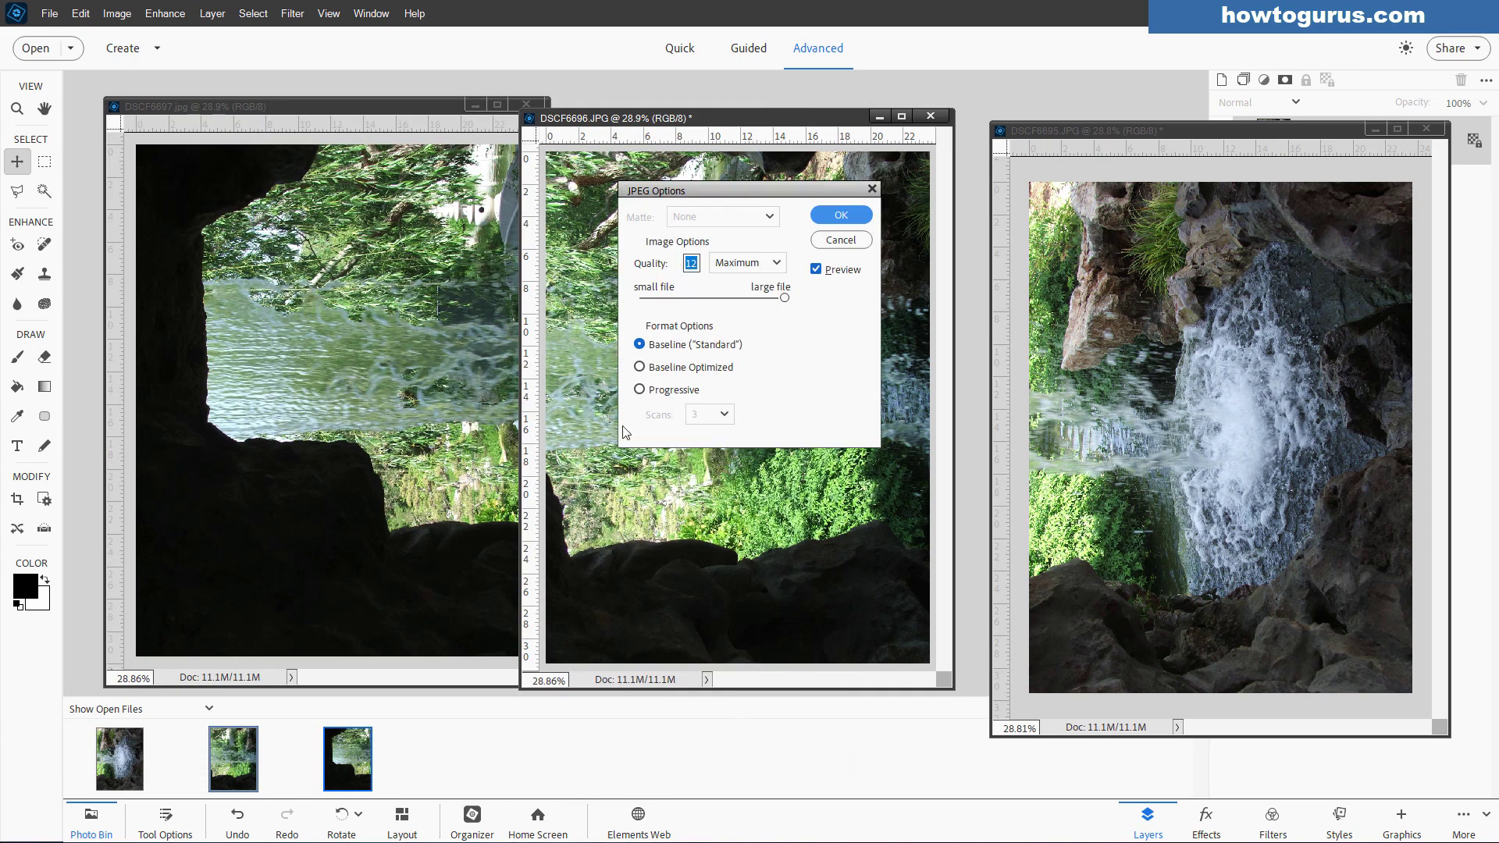
click(841, 215)
- Save DSCF6695 as a JPEG at Quality 12 in the PSE Guided Edits folder
click(1091, 130)
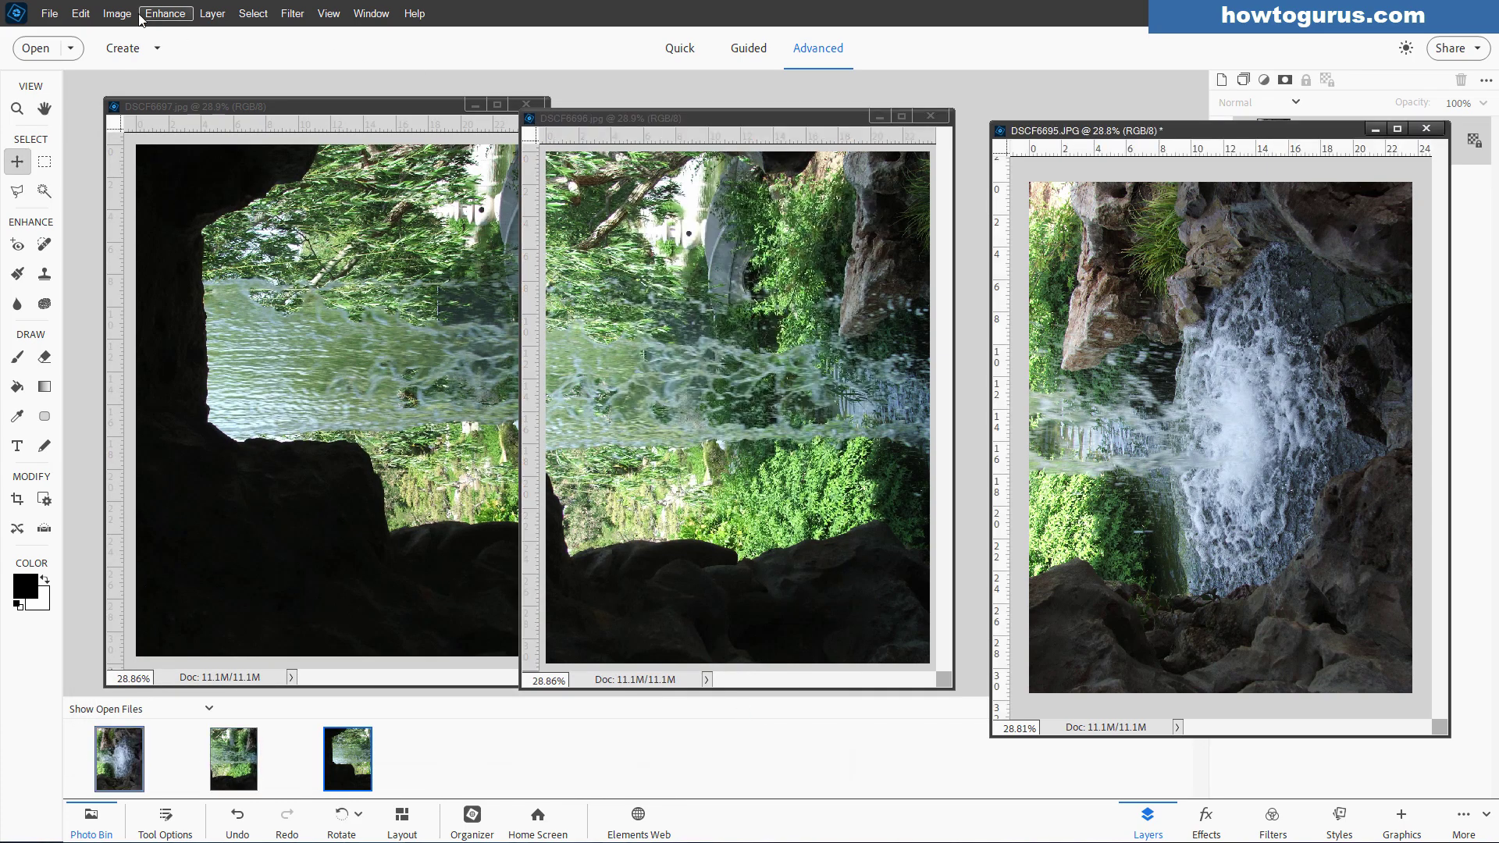
click(52, 13)
click(87, 184)
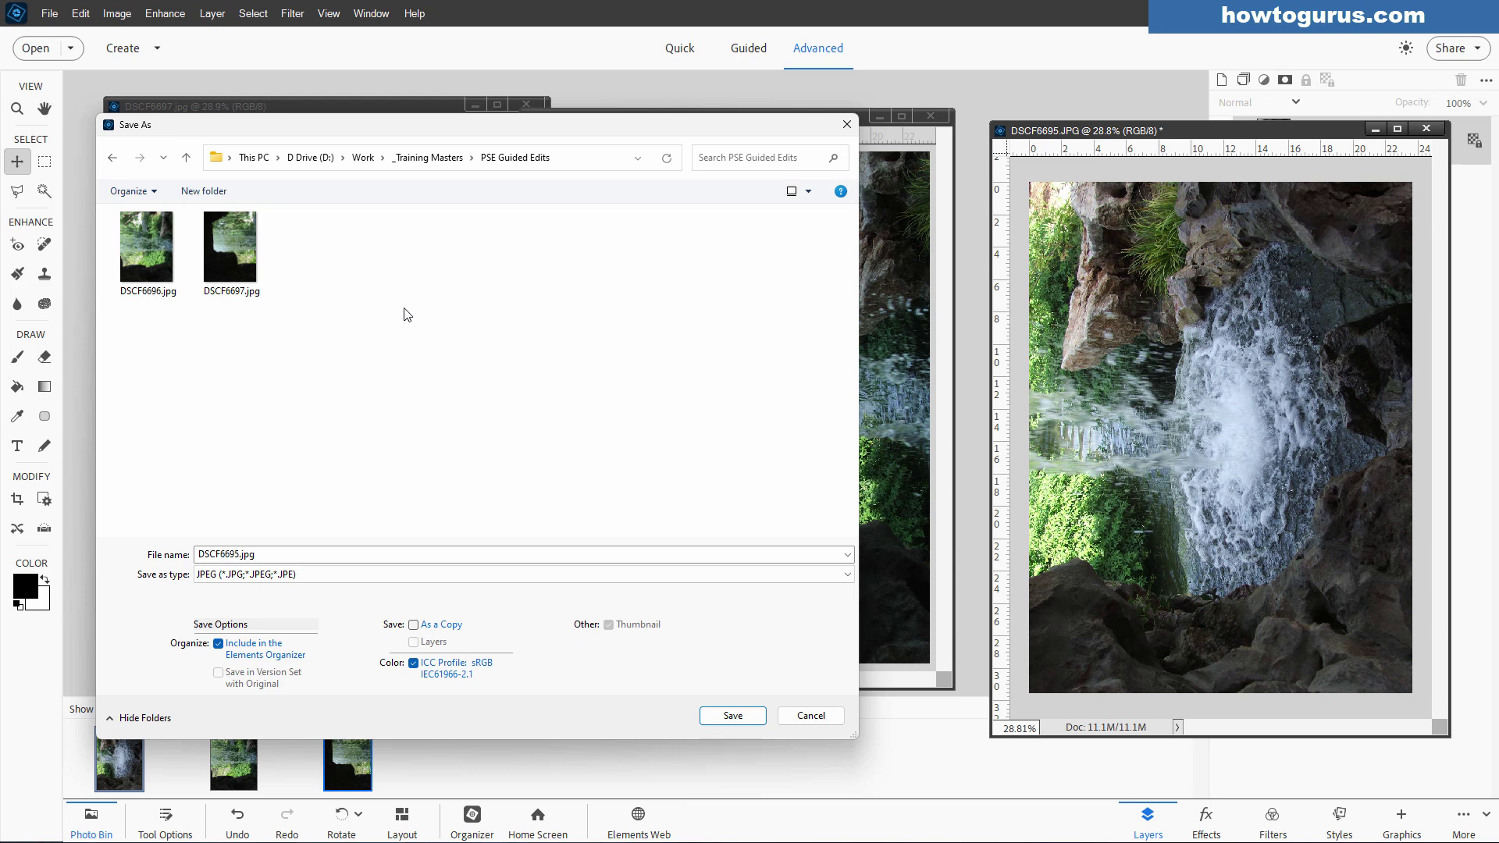
key(Return)
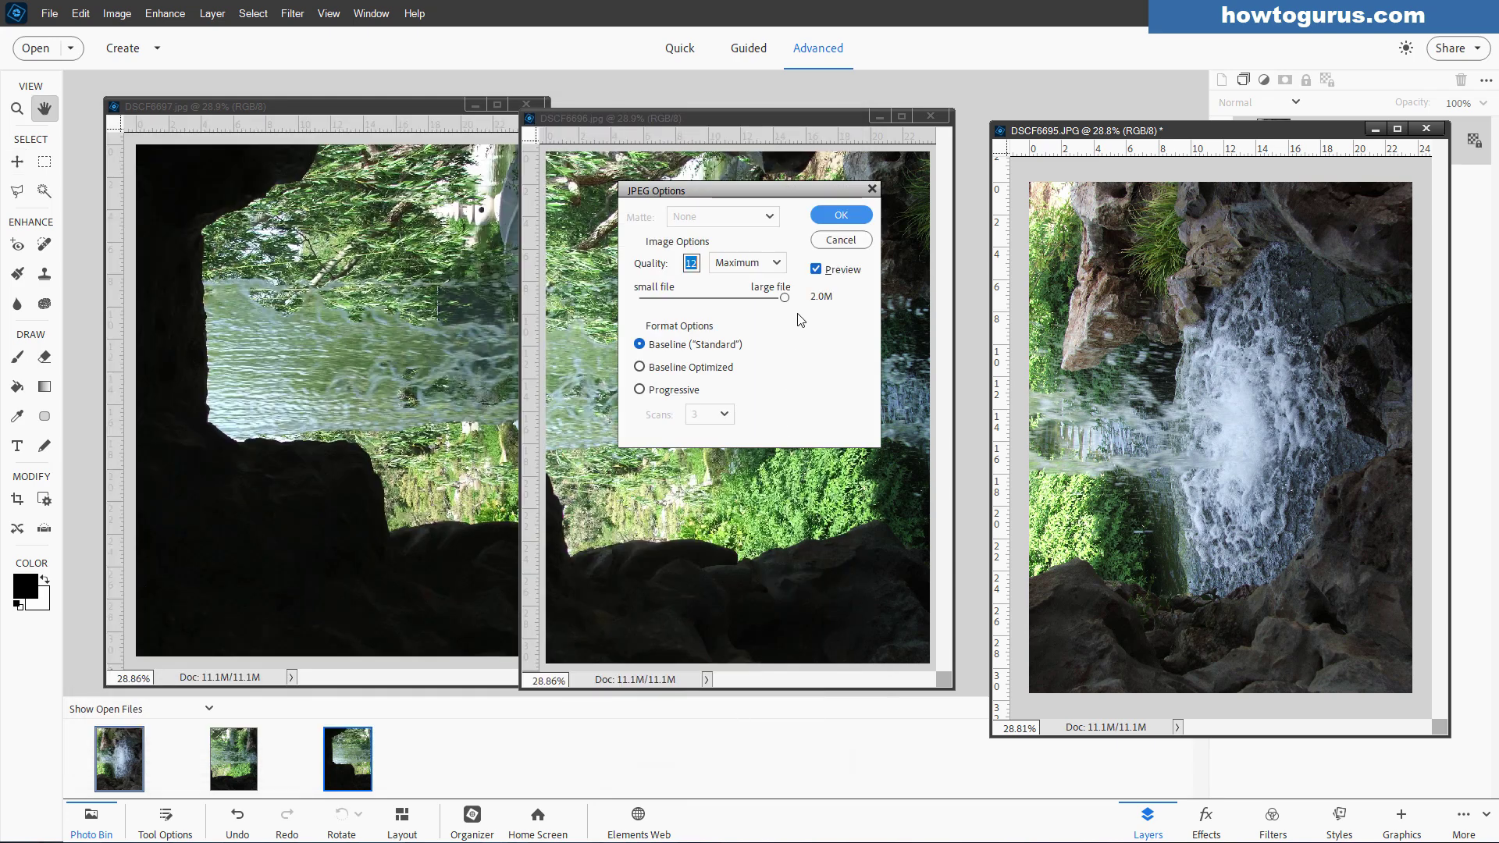
click(836, 214)
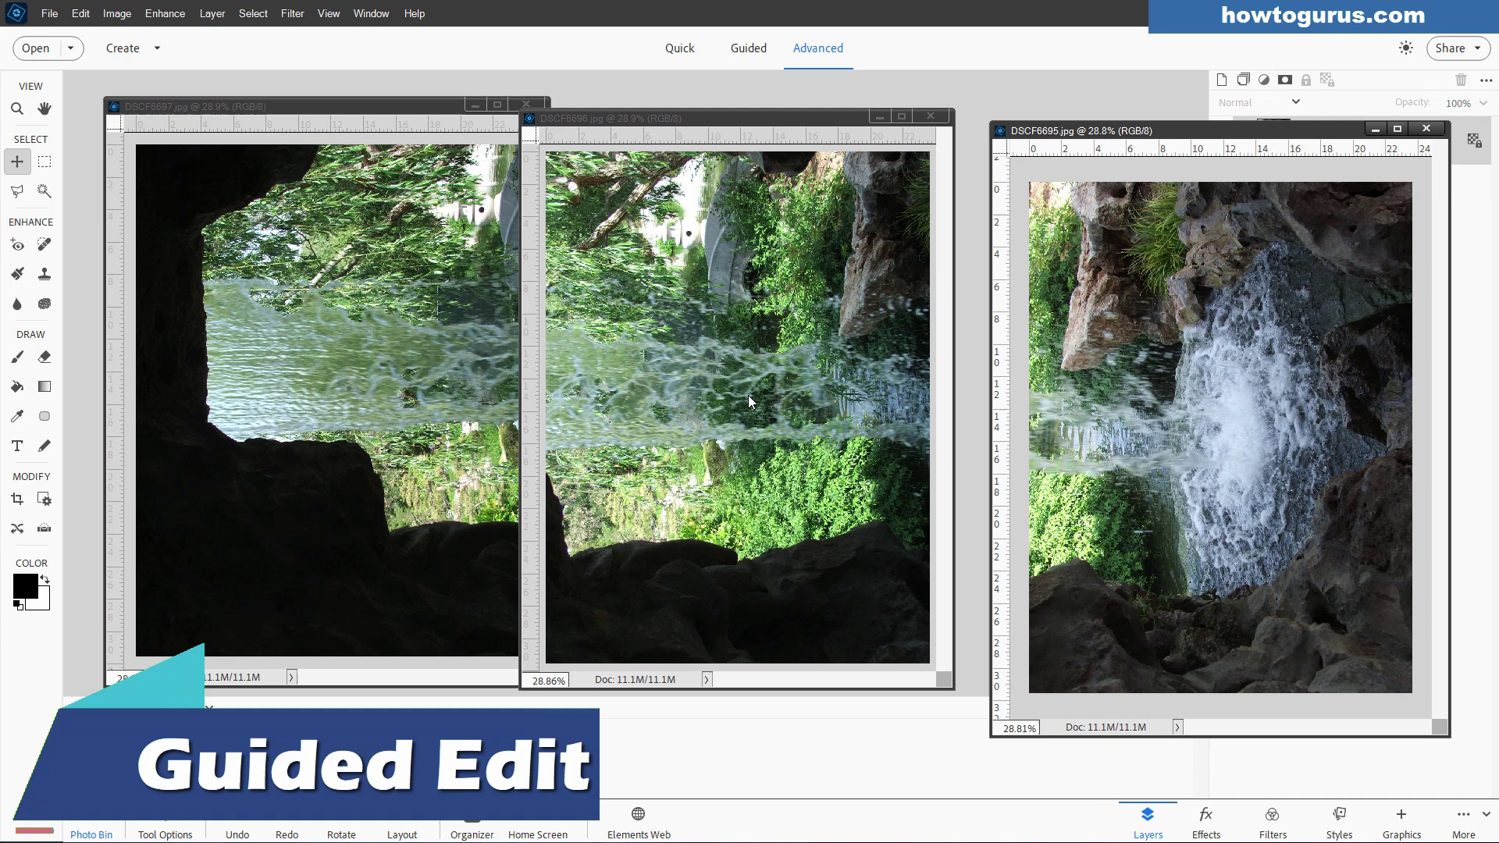
- Start Photomerge Panorama in Guided mode and select DSCF6695 through DSCF6697 in the Photo Bin
click(750, 49)
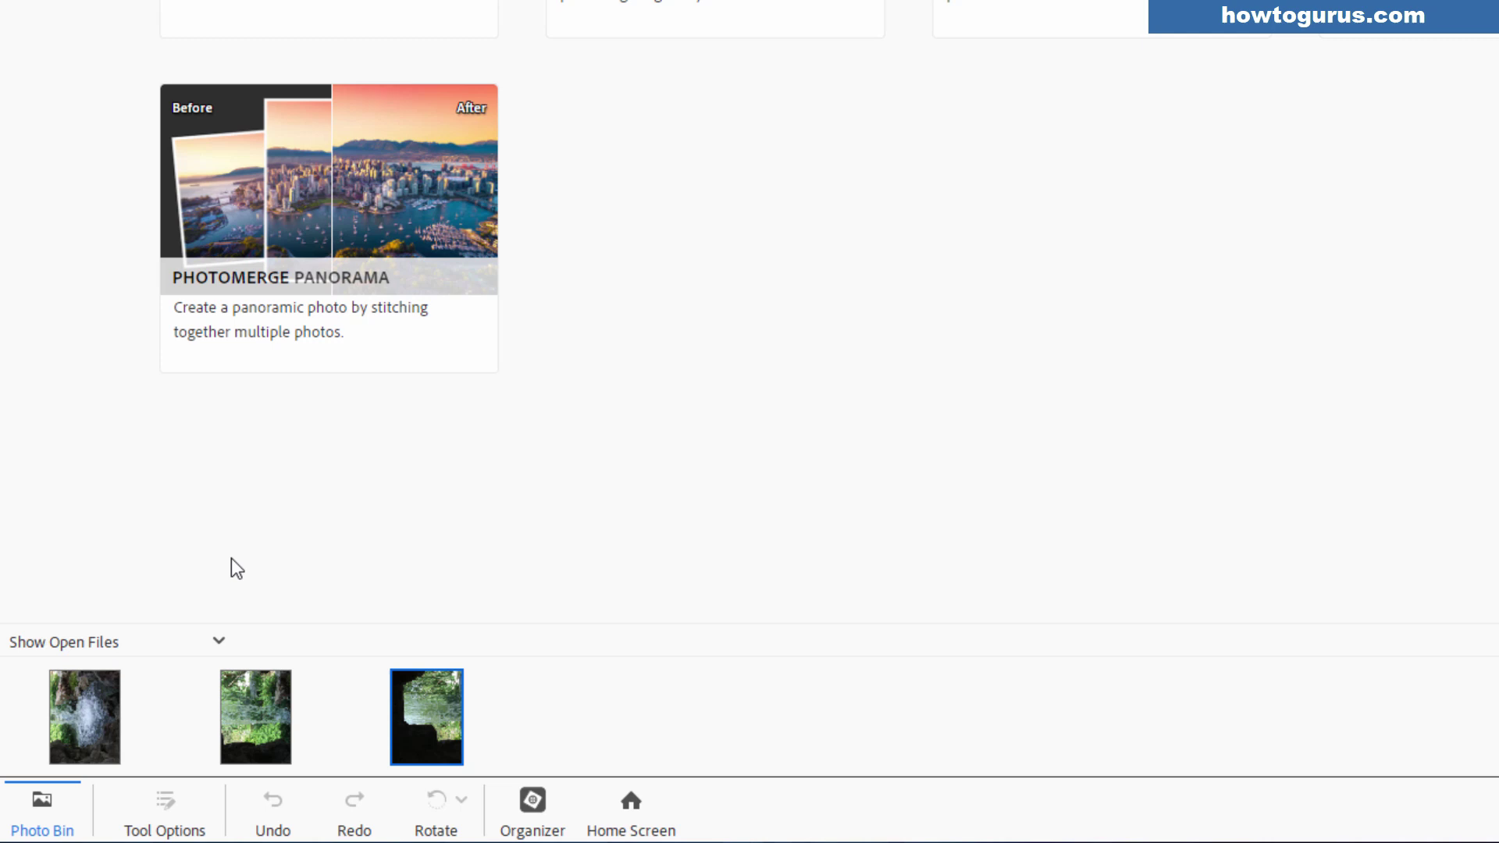
click(88, 725)
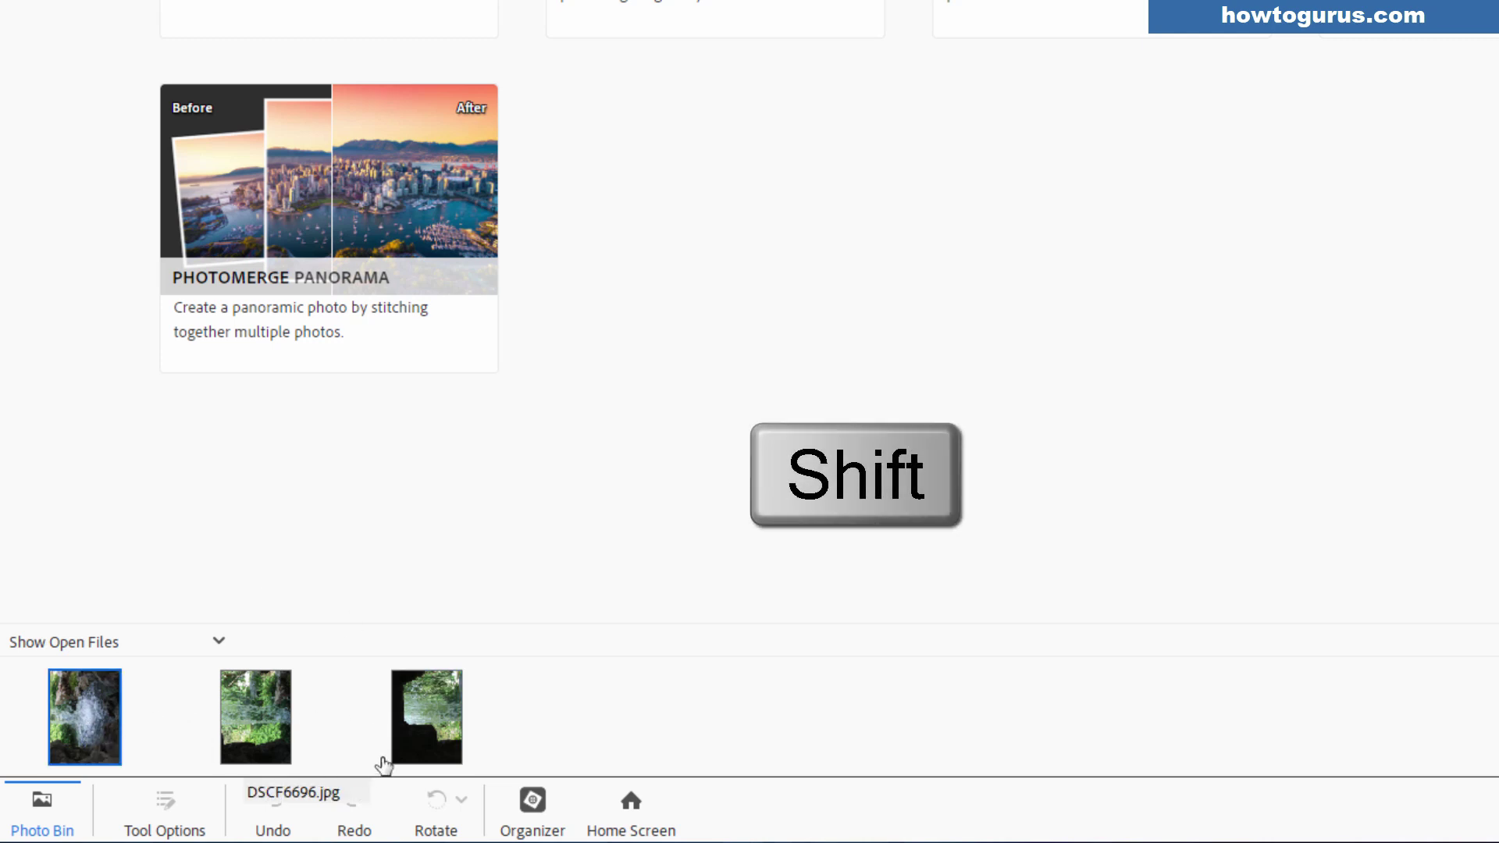
shift+click(428, 726)
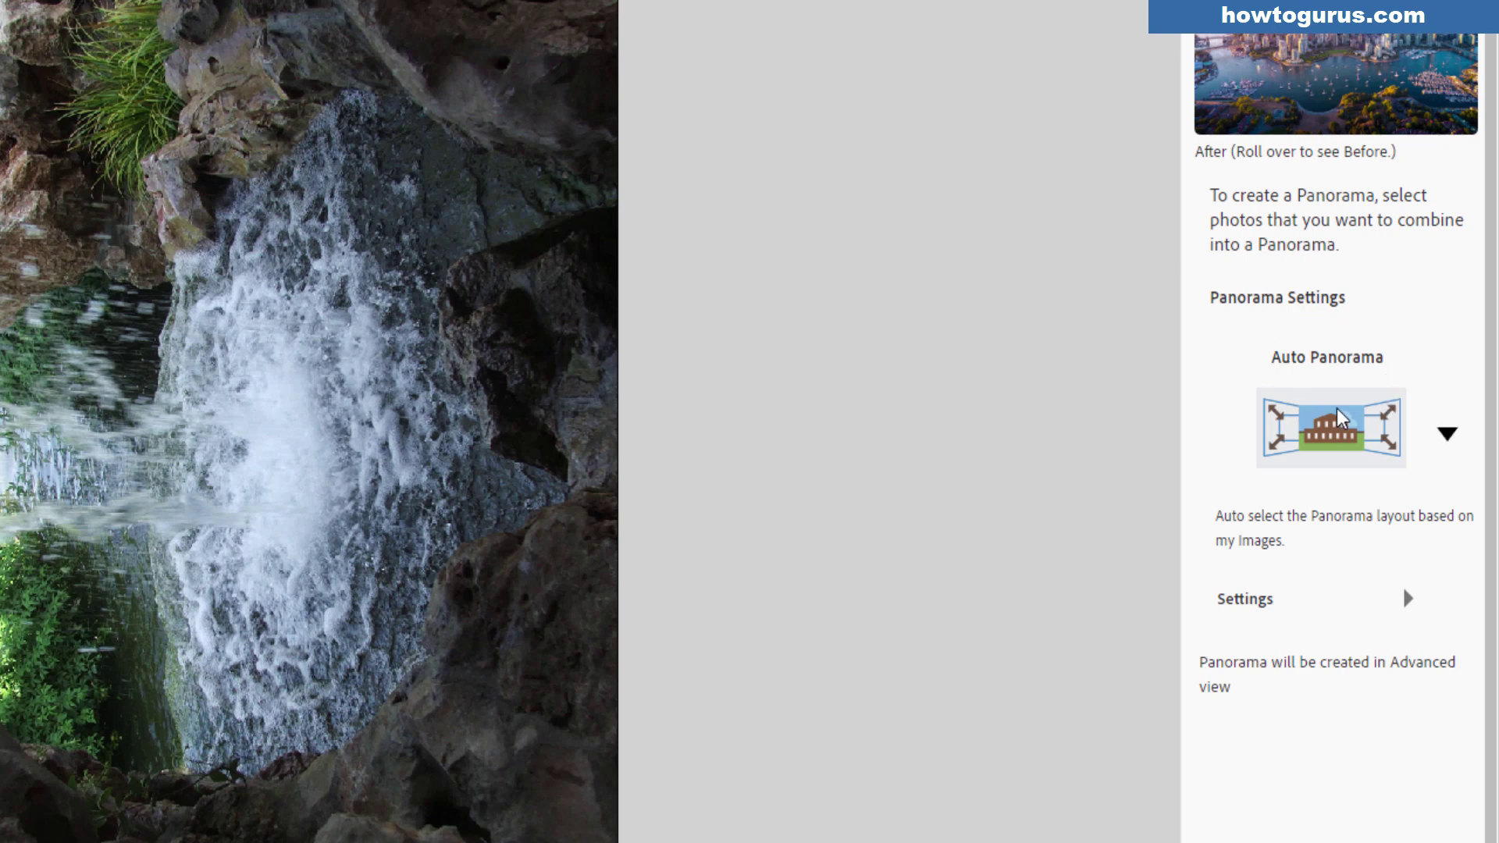
- Keep Auto Panorama and check Geometric Distortion Correction and Content Aware Fill Transparent Areas
click(1453, 442)
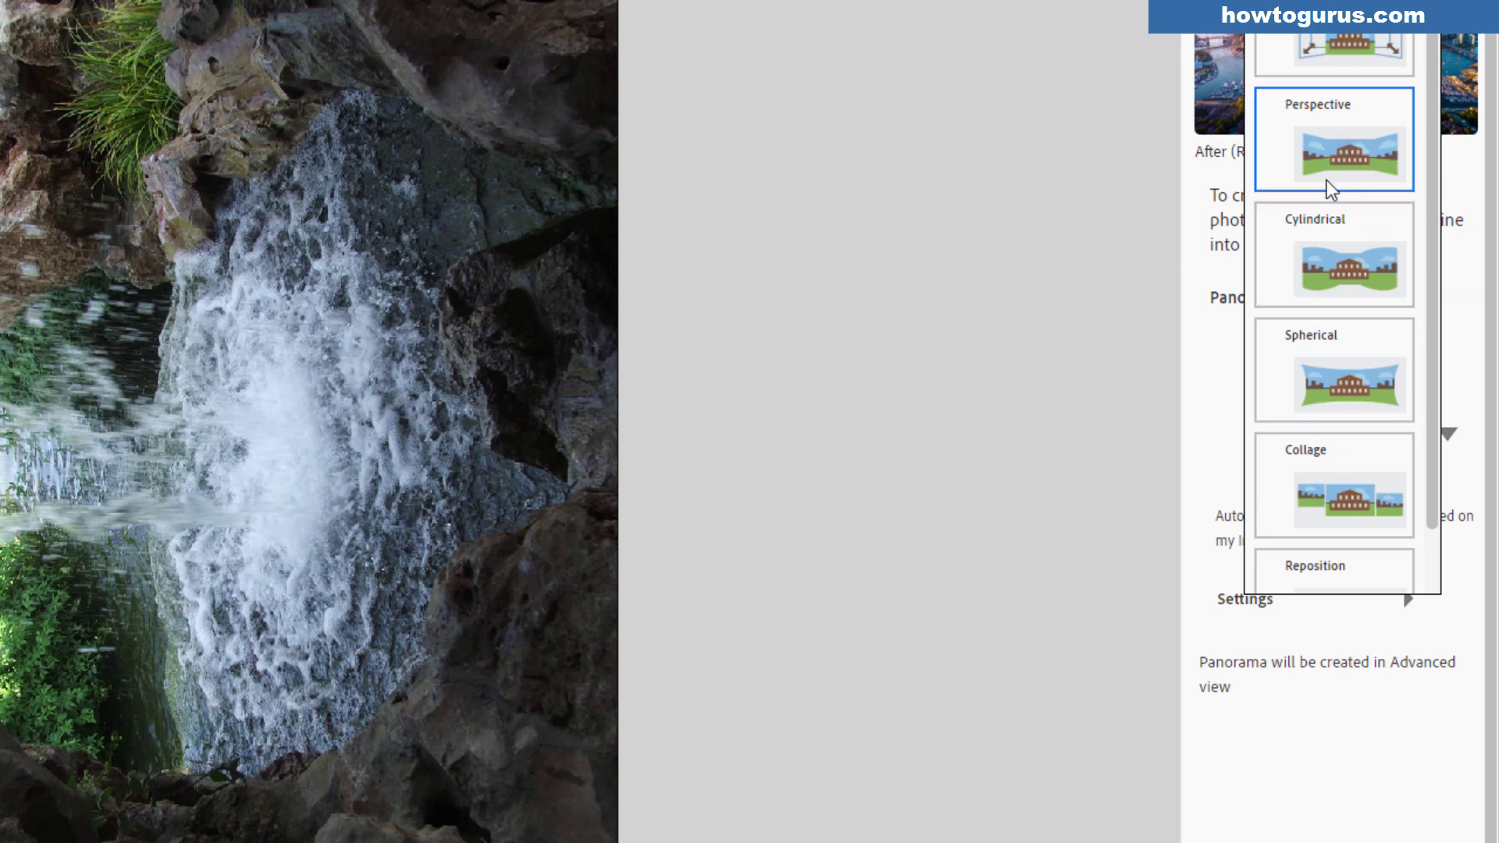
click(1348, 41)
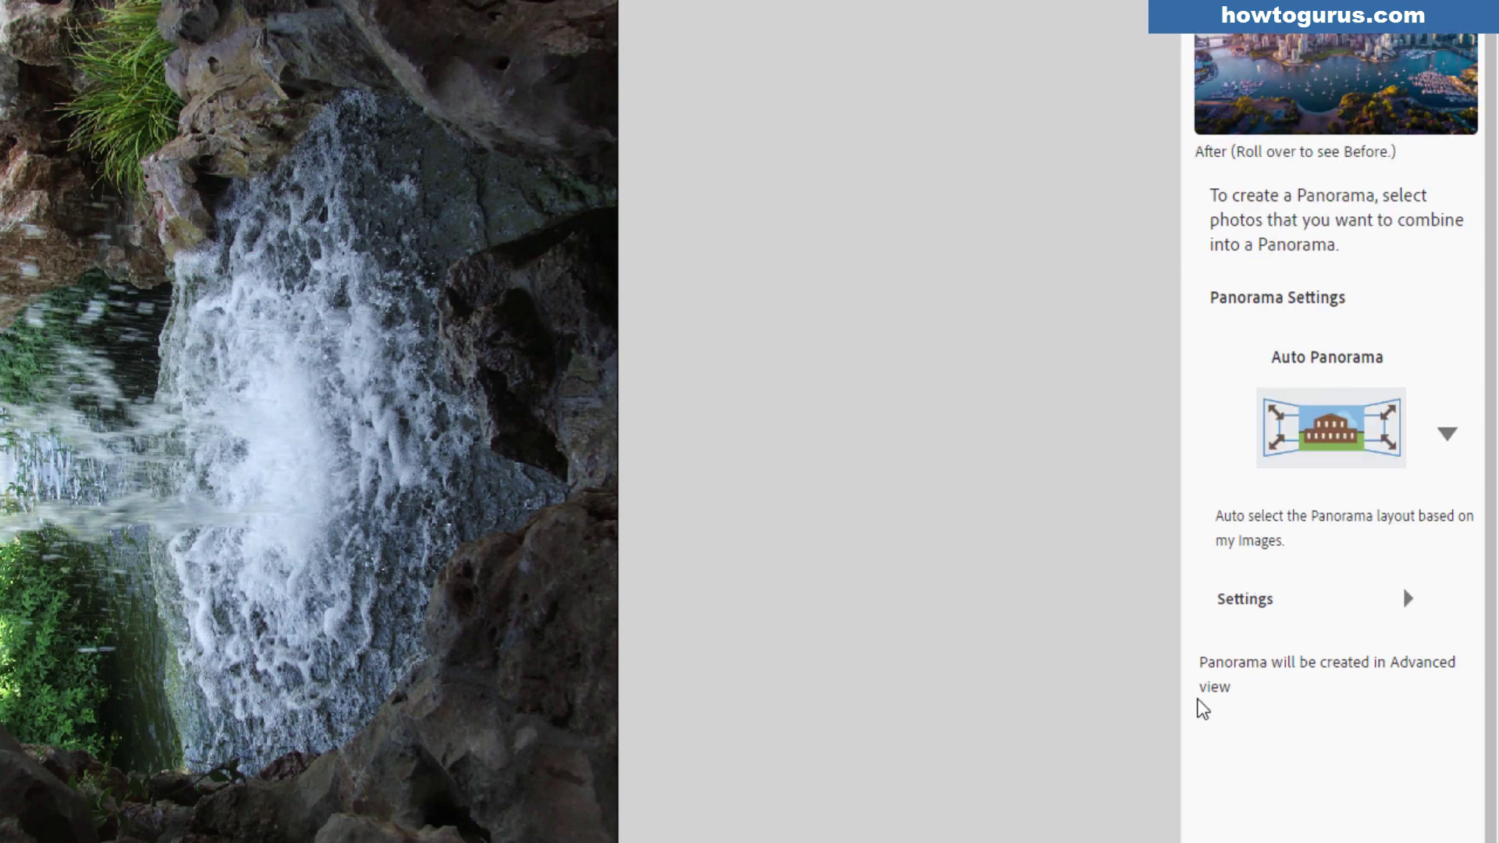
click(1258, 602)
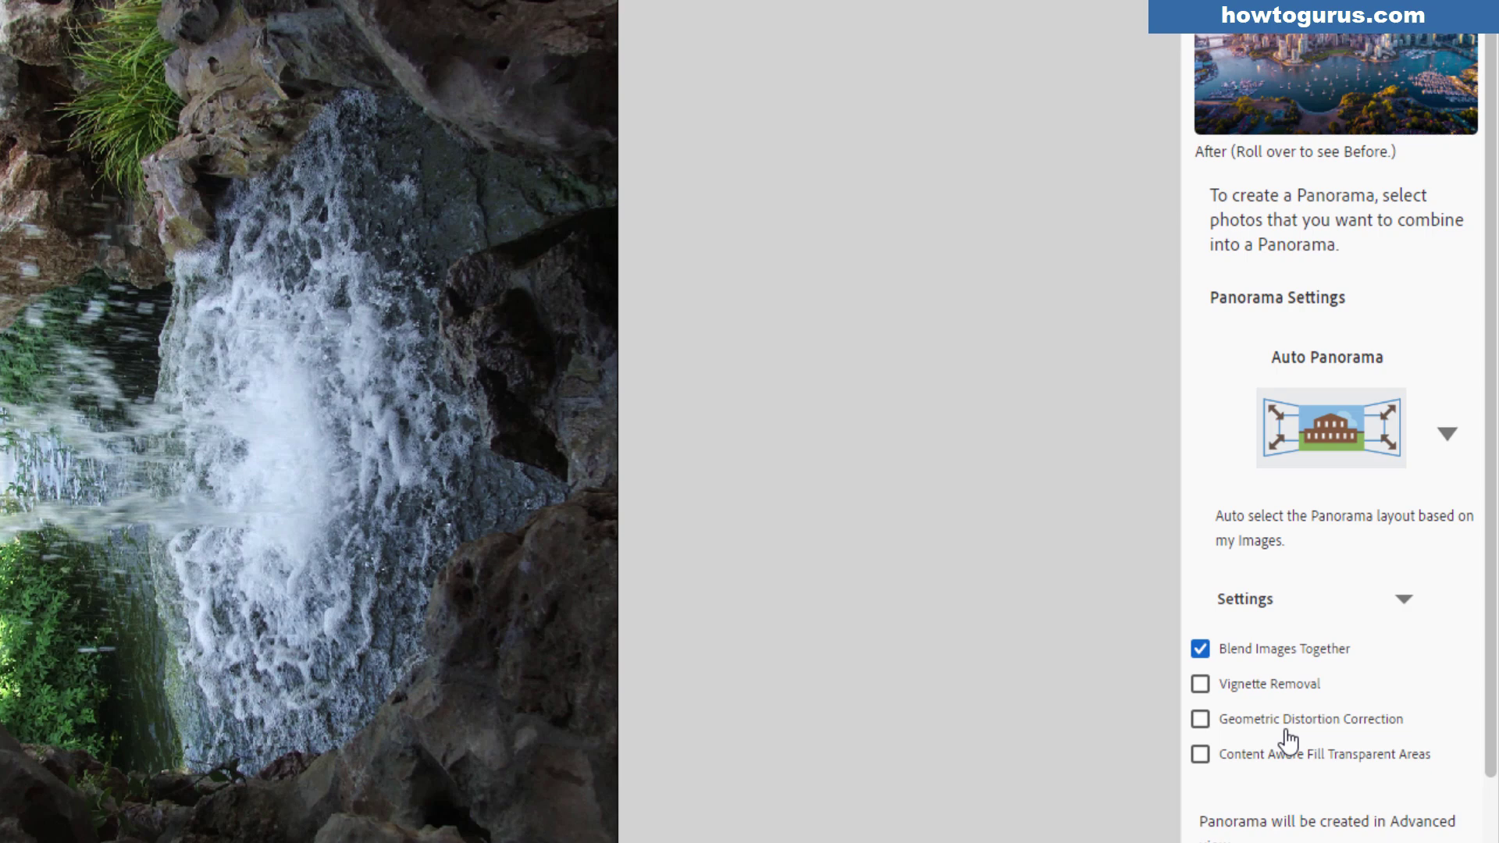
click(1202, 720)
click(1201, 759)
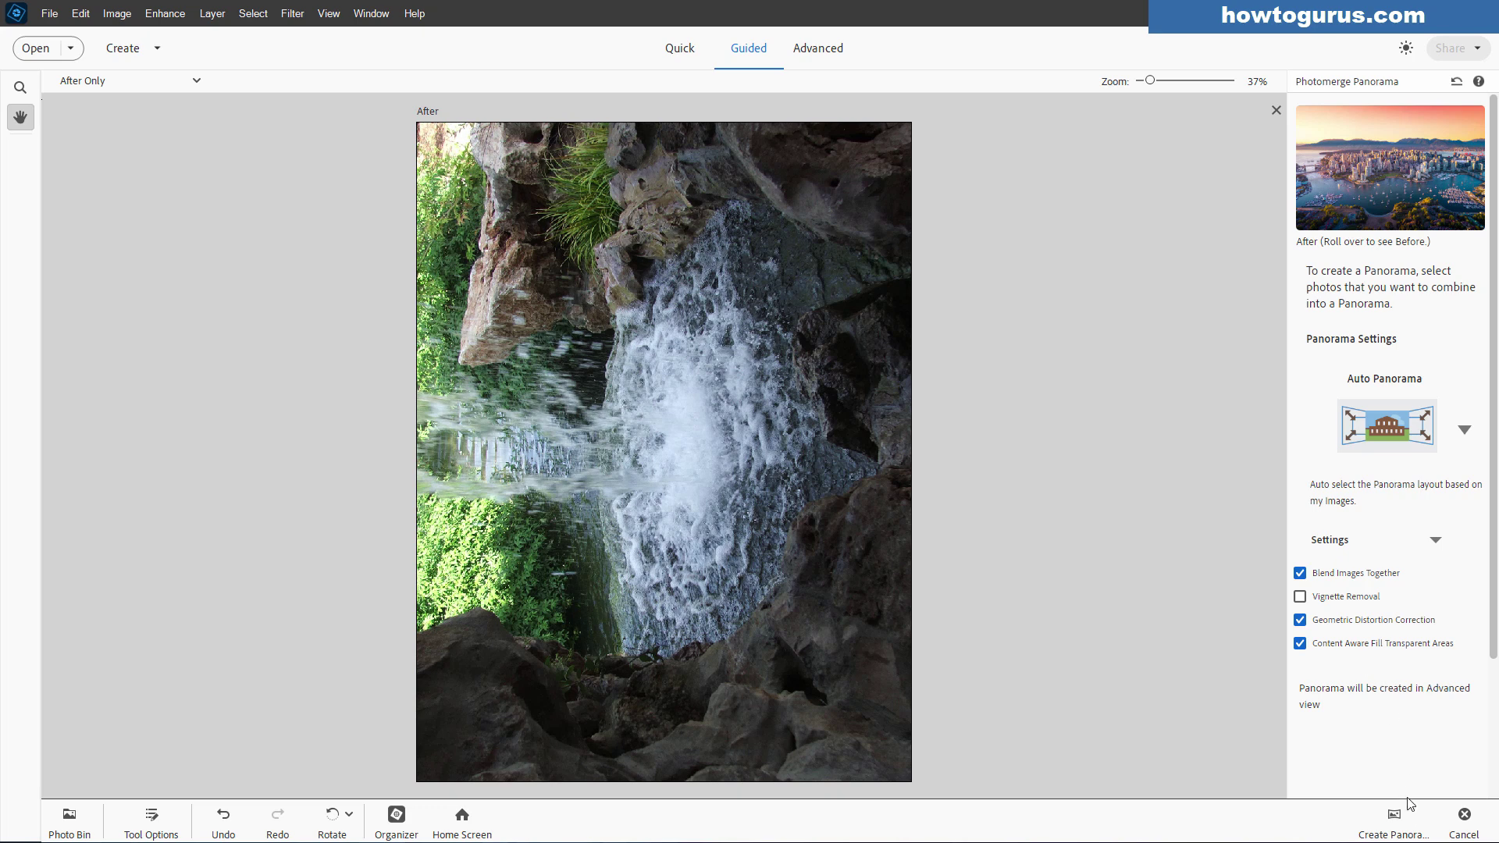
- Run Create Panorama and let Photomerge stitch the three waterfall photos
click(1394, 816)
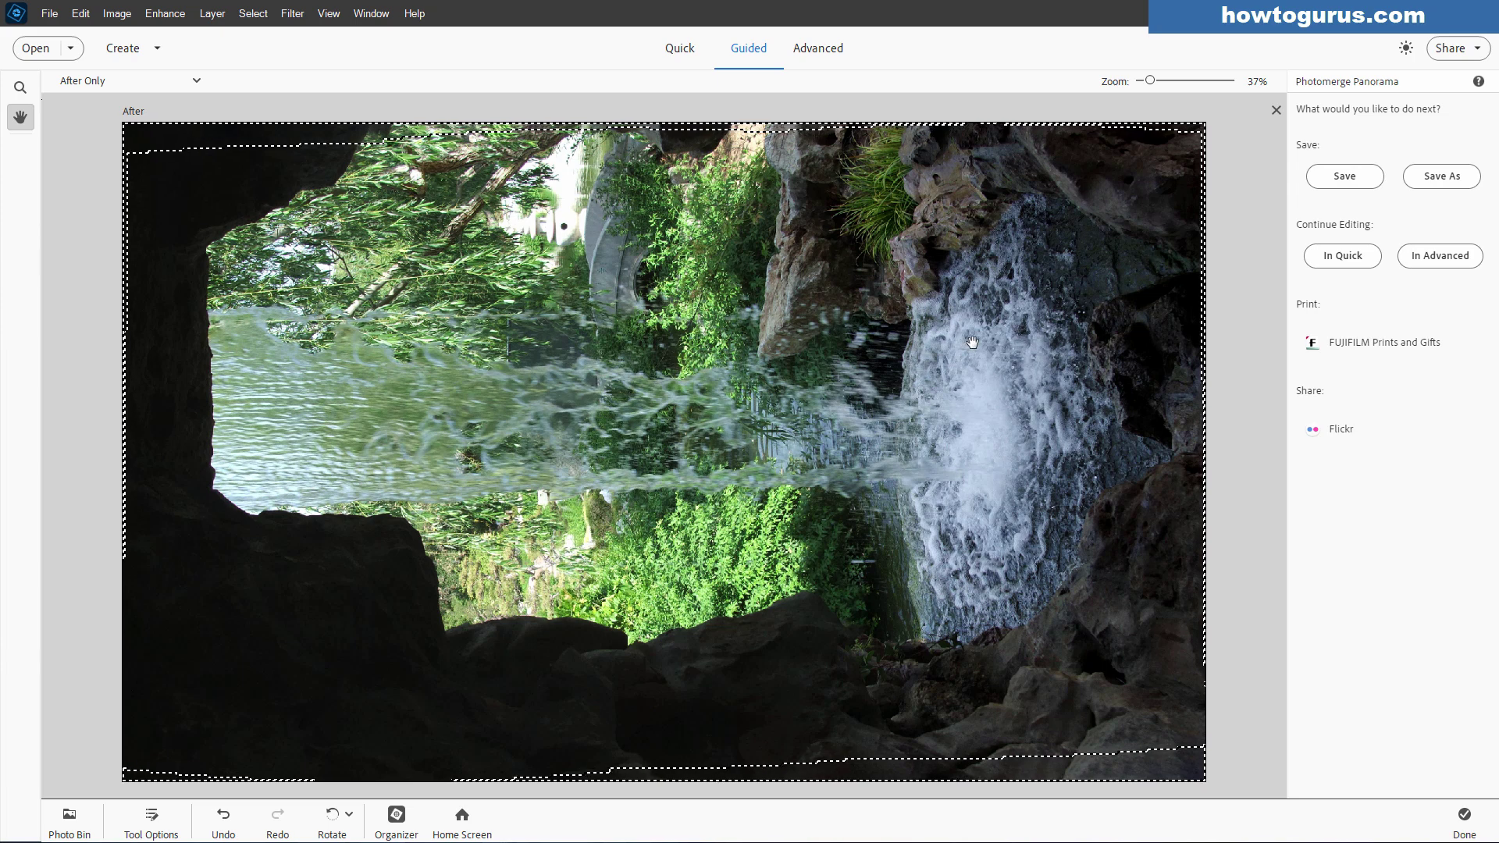
- Continue in Advanced mode and check the merged, DSCF6696 and DSCF6697 layers by toggling their visibility
click(1445, 257)
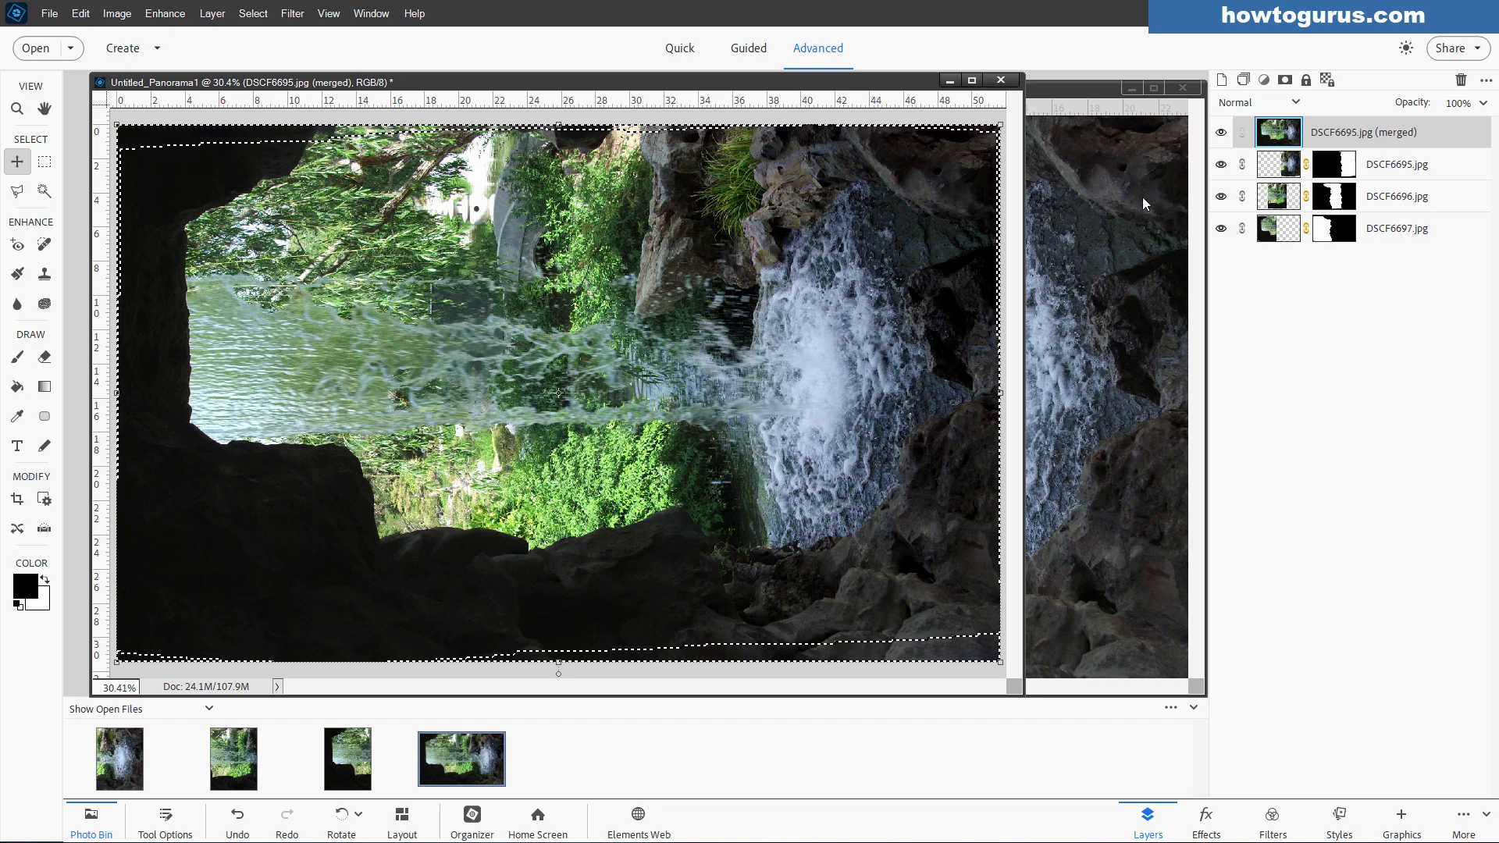
click(1220, 134)
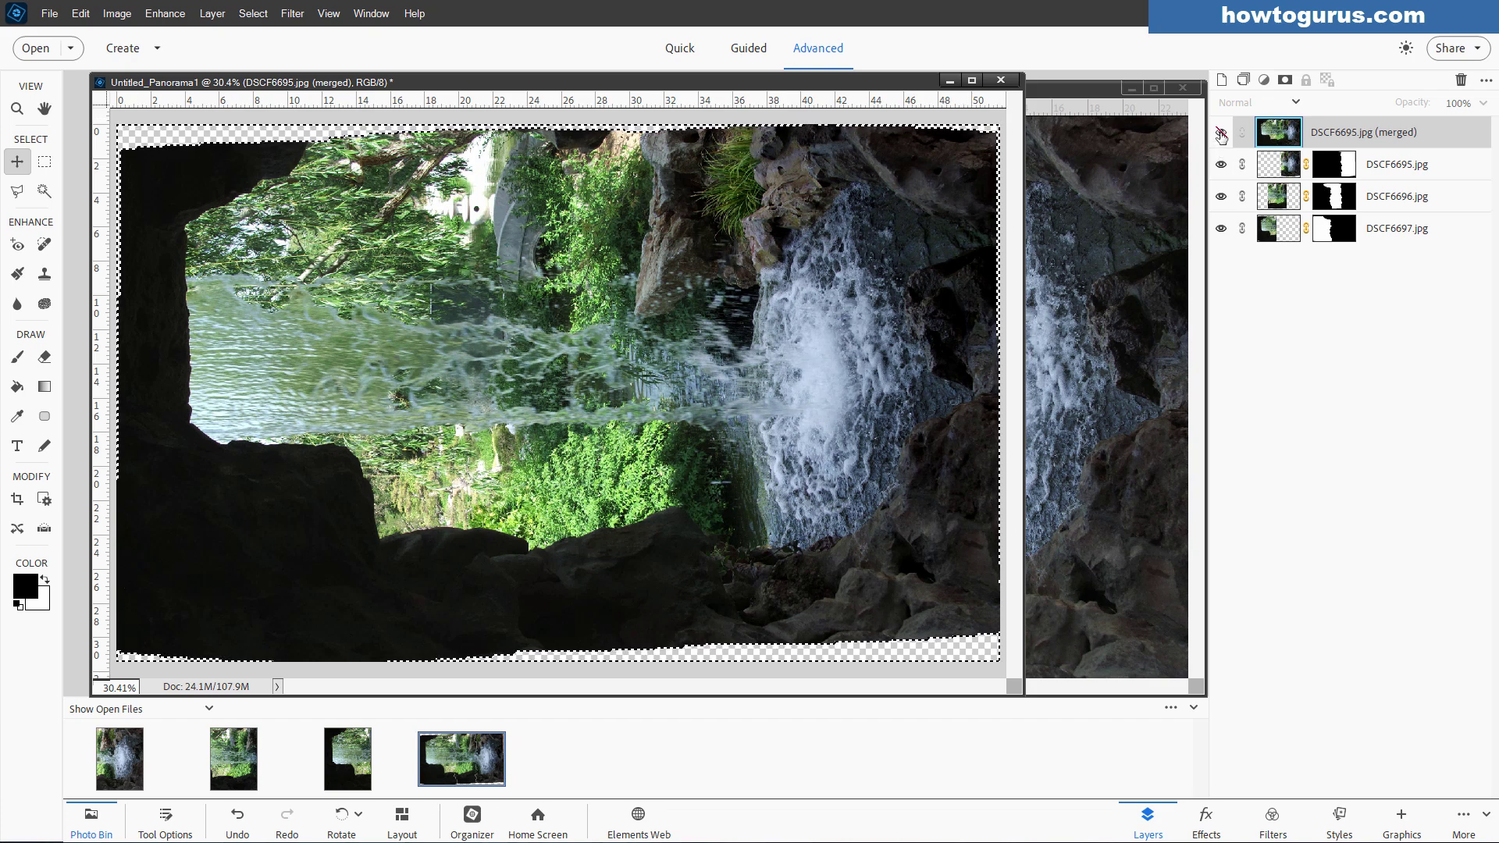
click(1221, 196)
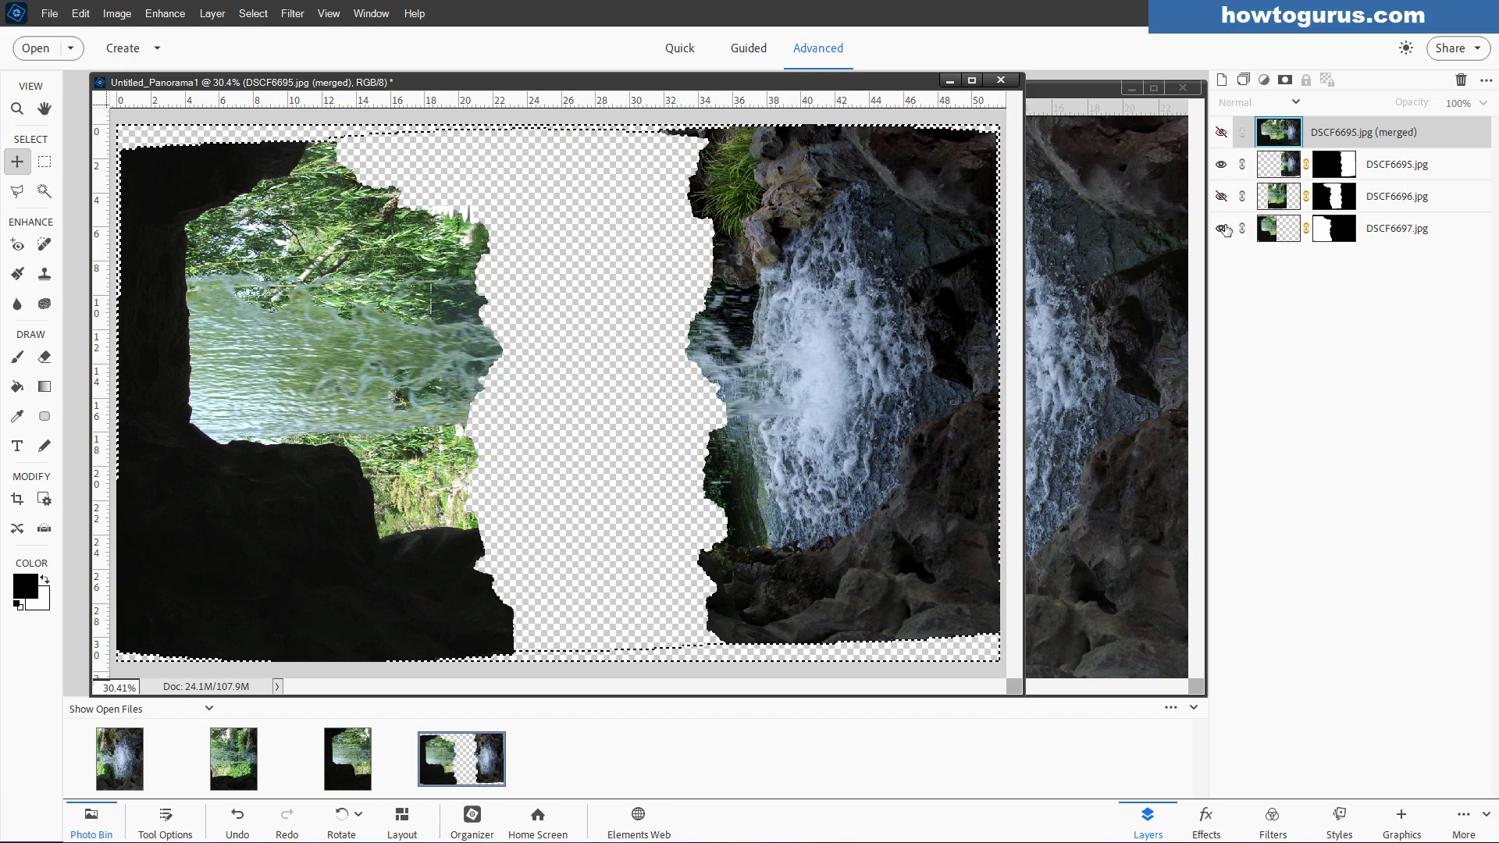
click(1222, 227)
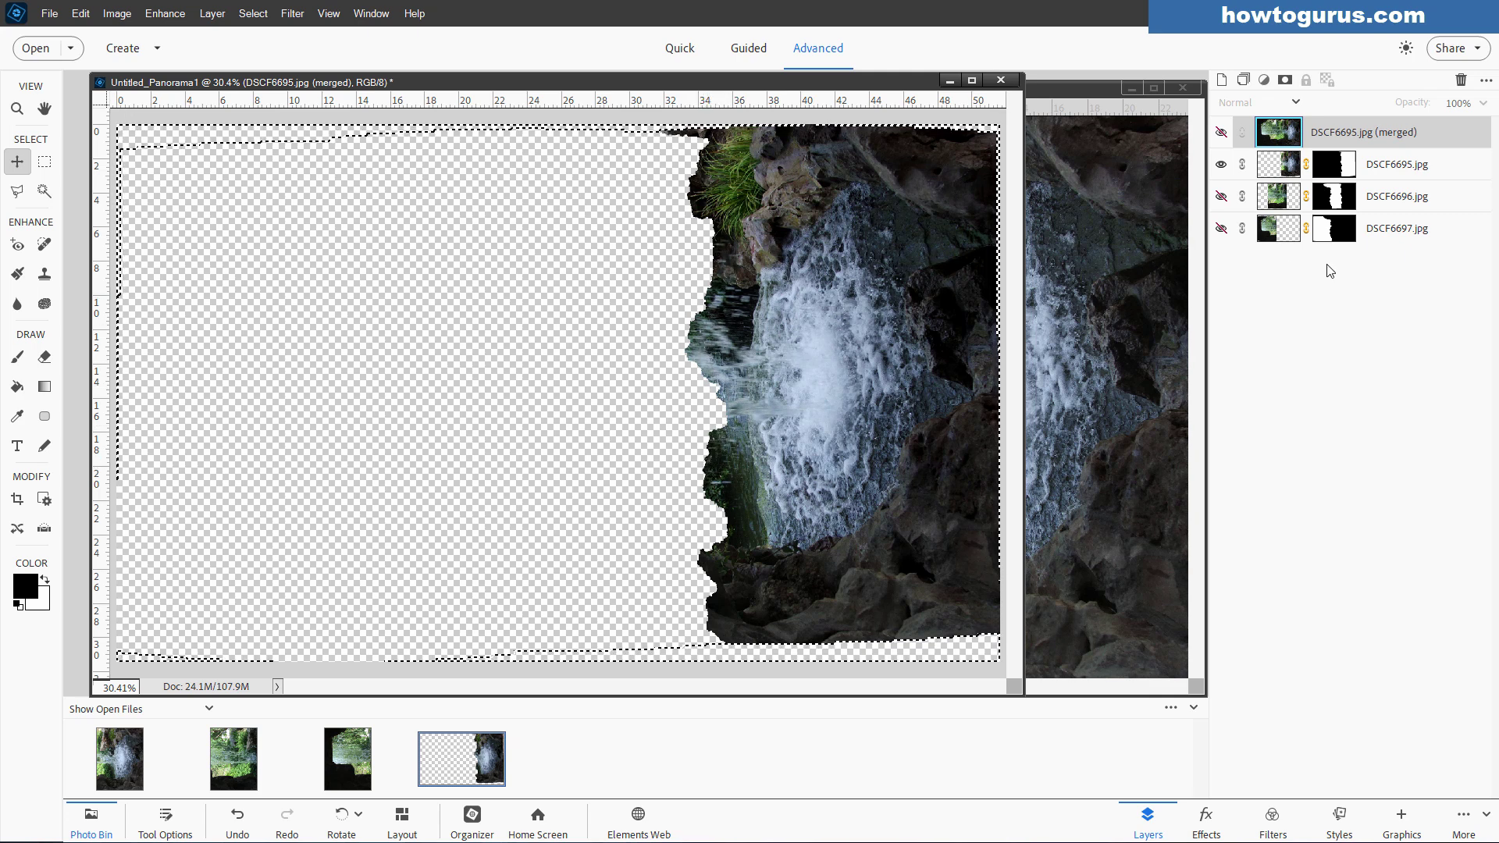
click(1222, 198)
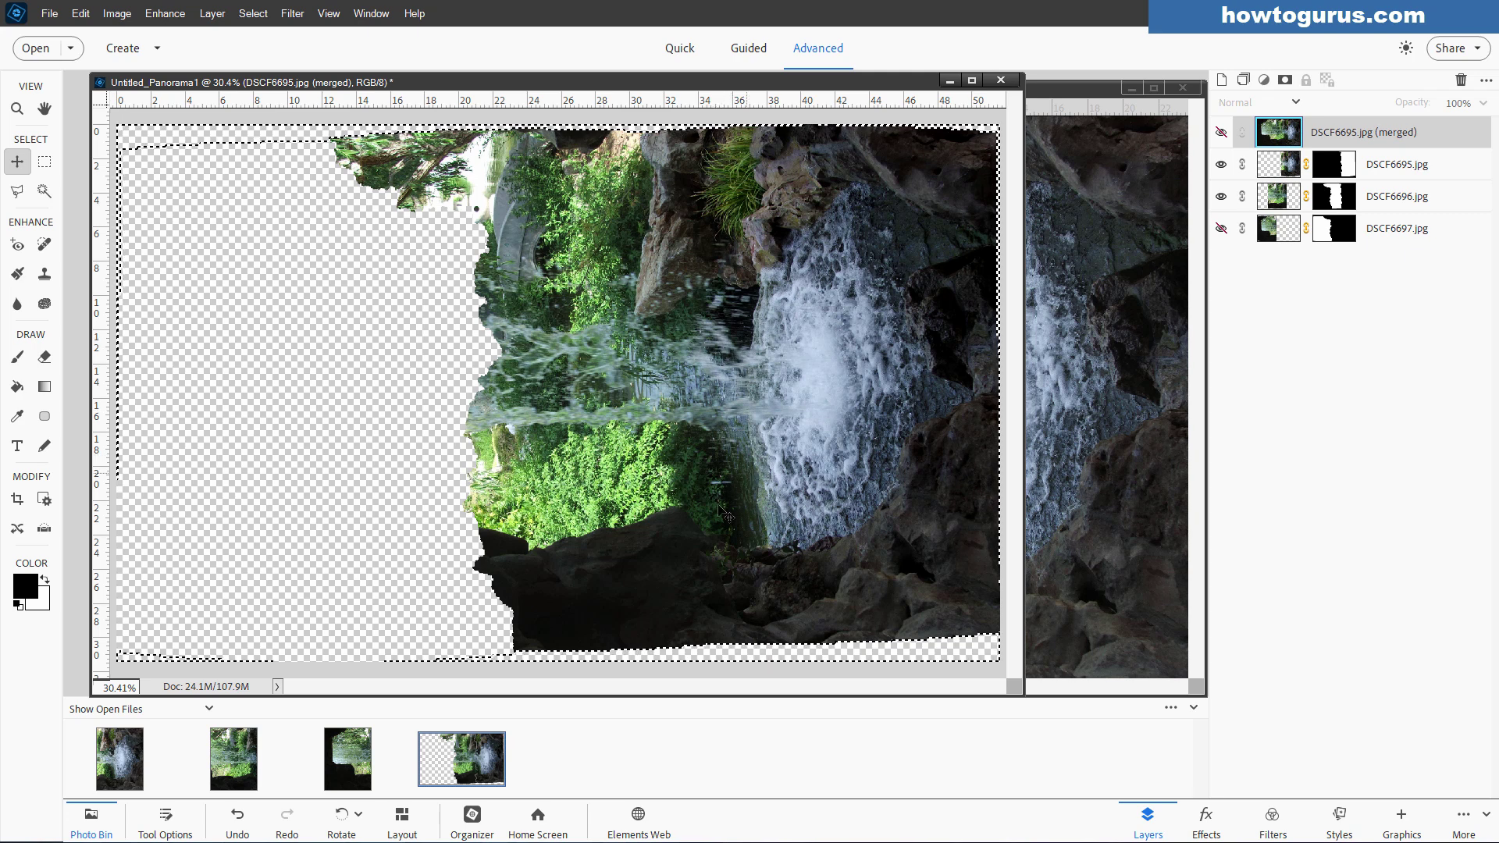
click(1220, 228)
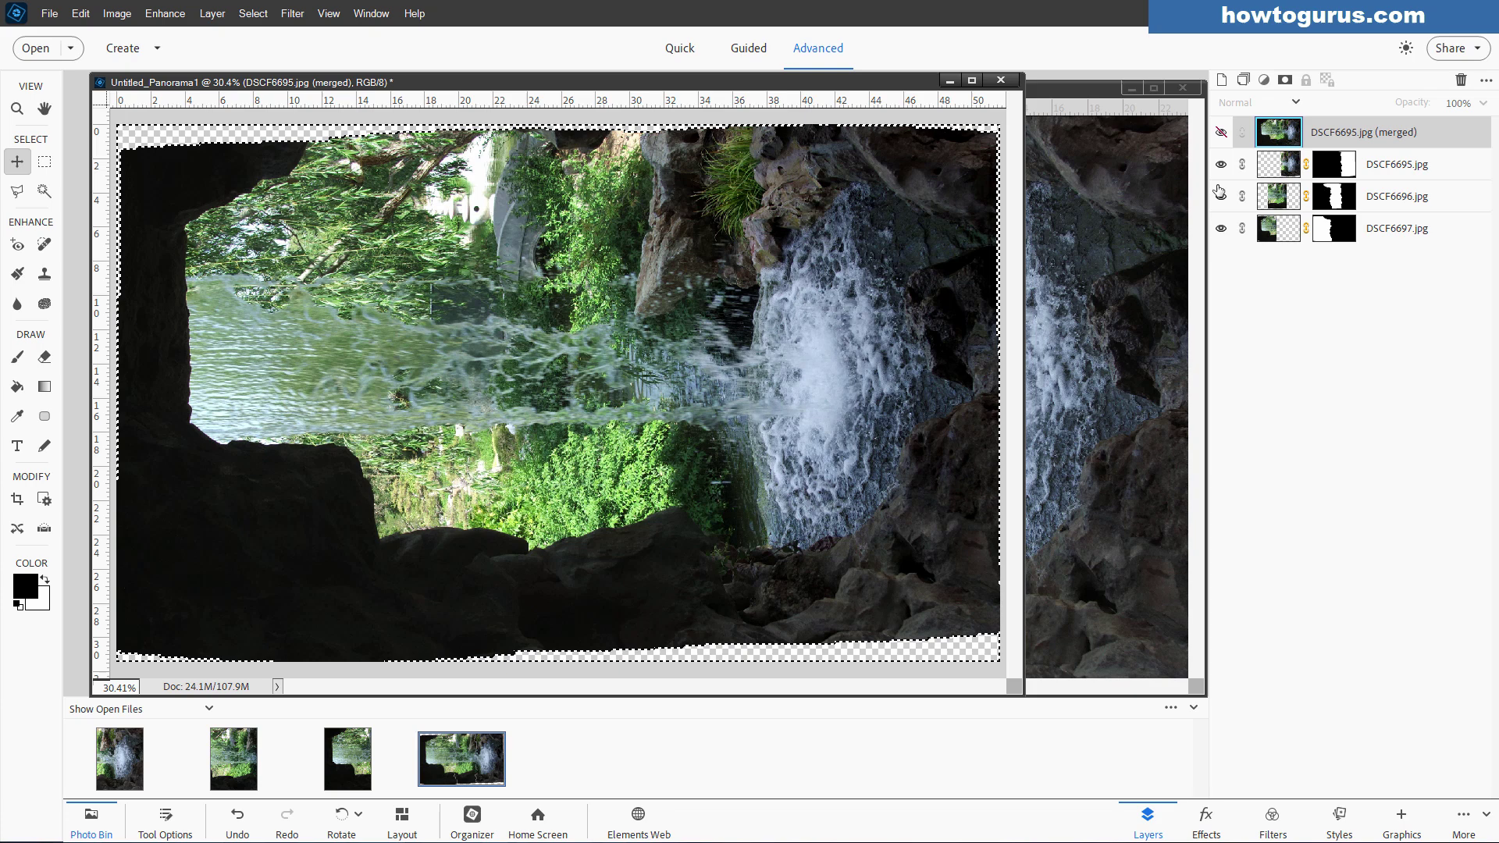
click(1221, 133)
- Deselect, rotate the panorama 90° right, and enlarge its window to fit
key(ctrl+d)
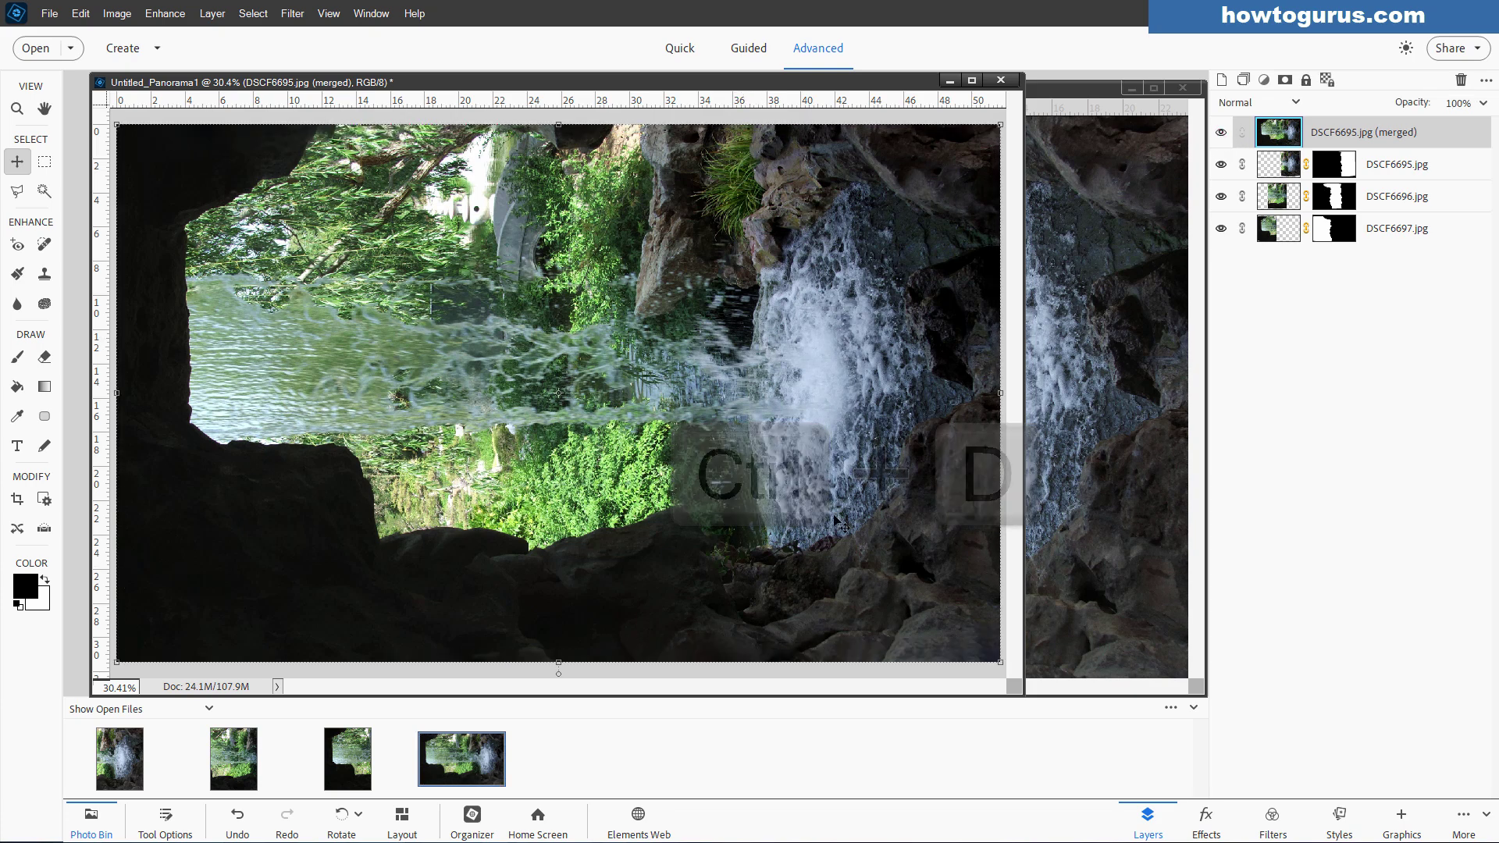
drag(614, 88, 717, 121)
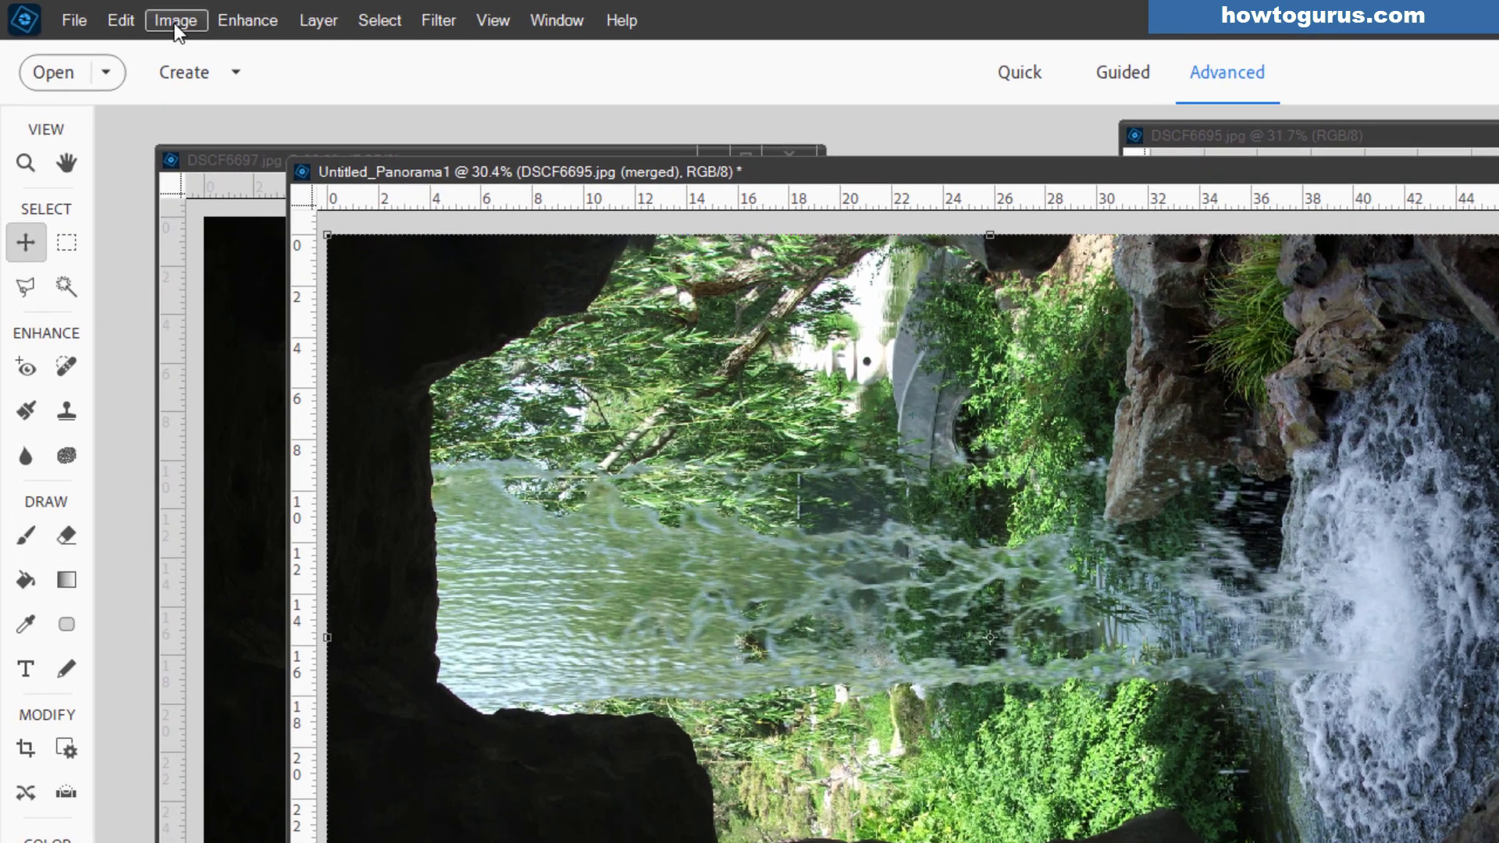
click(118, 16)
mouse_move(198, 45)
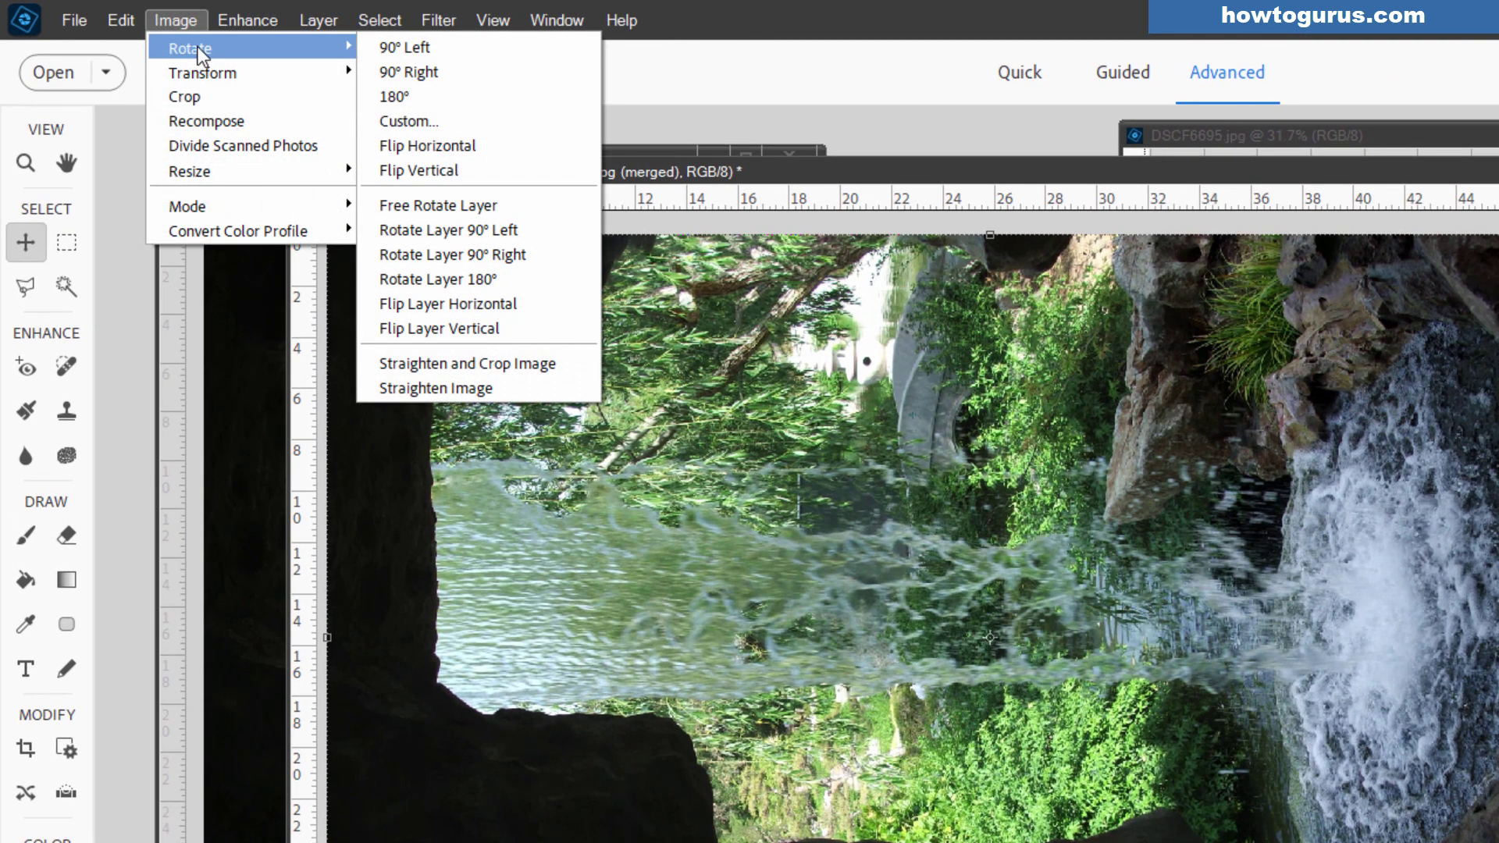
click(447, 71)
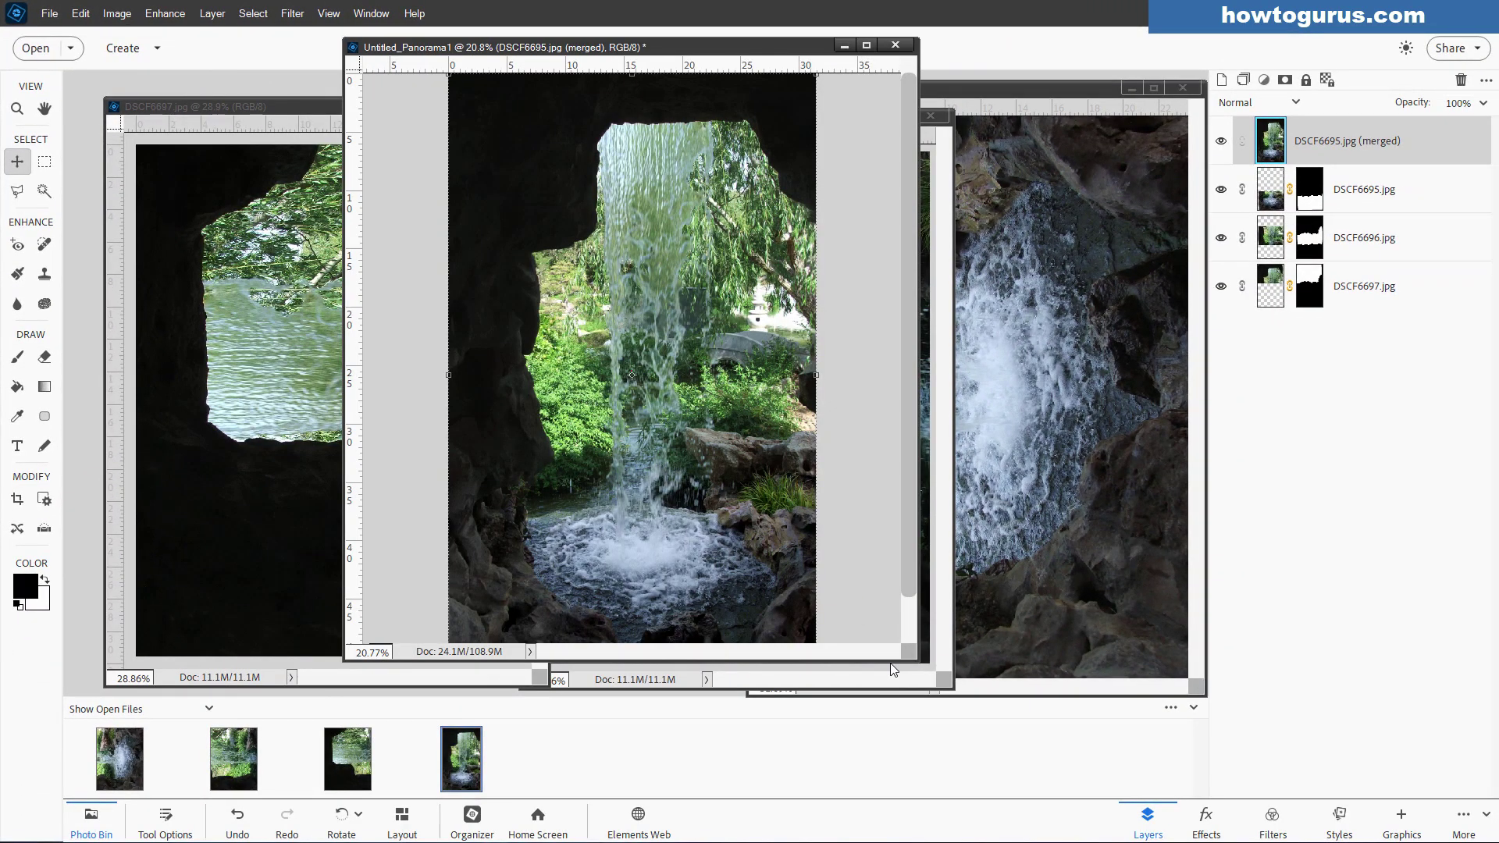
drag(886, 665, 887, 765)
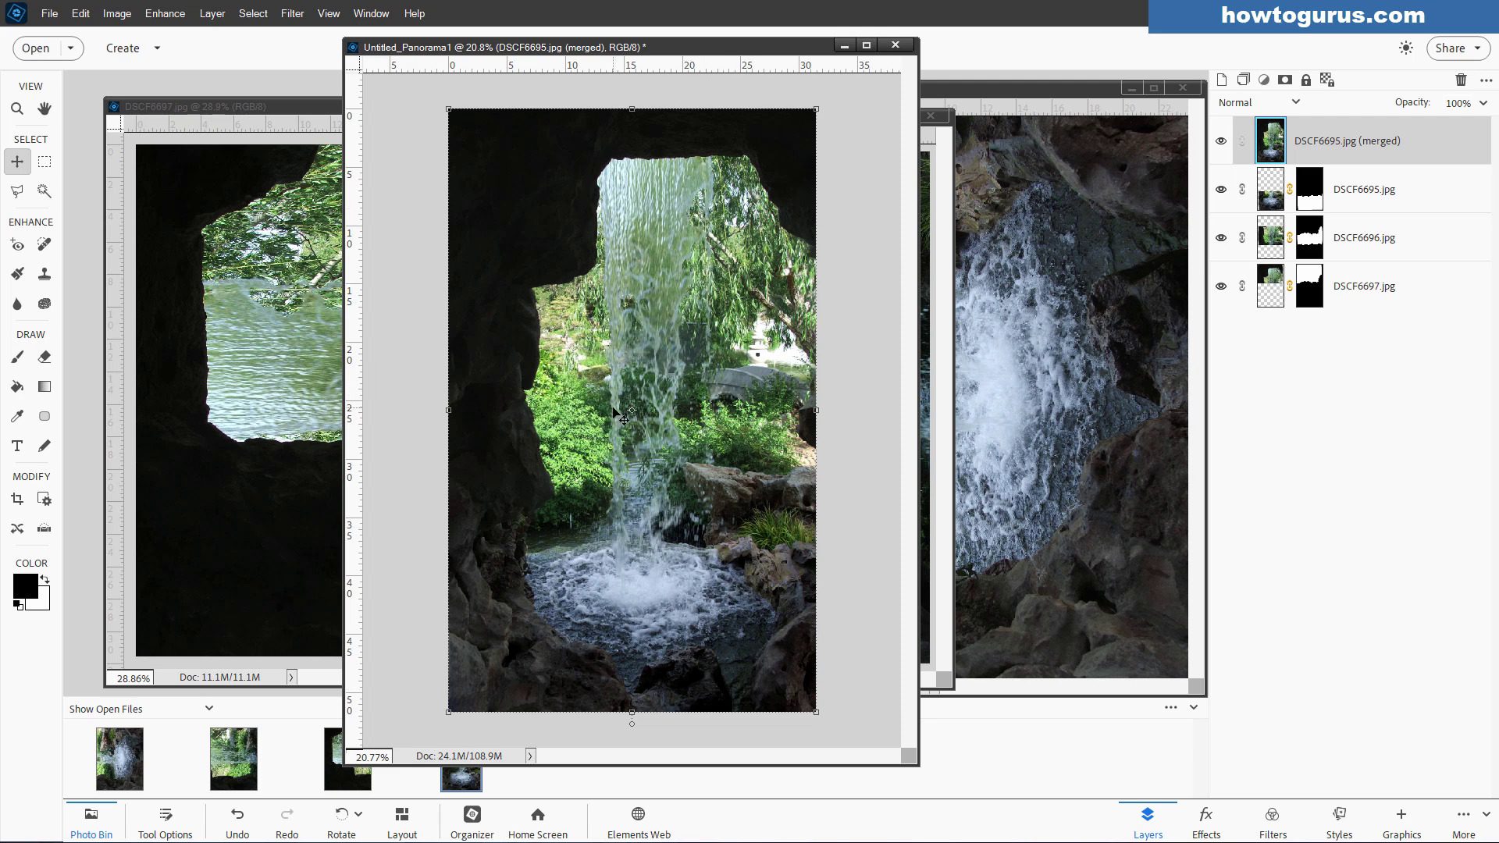
- Close the DSCF6695, DSCF6696 and DSCF6697 source photo windows
click(1008, 102)
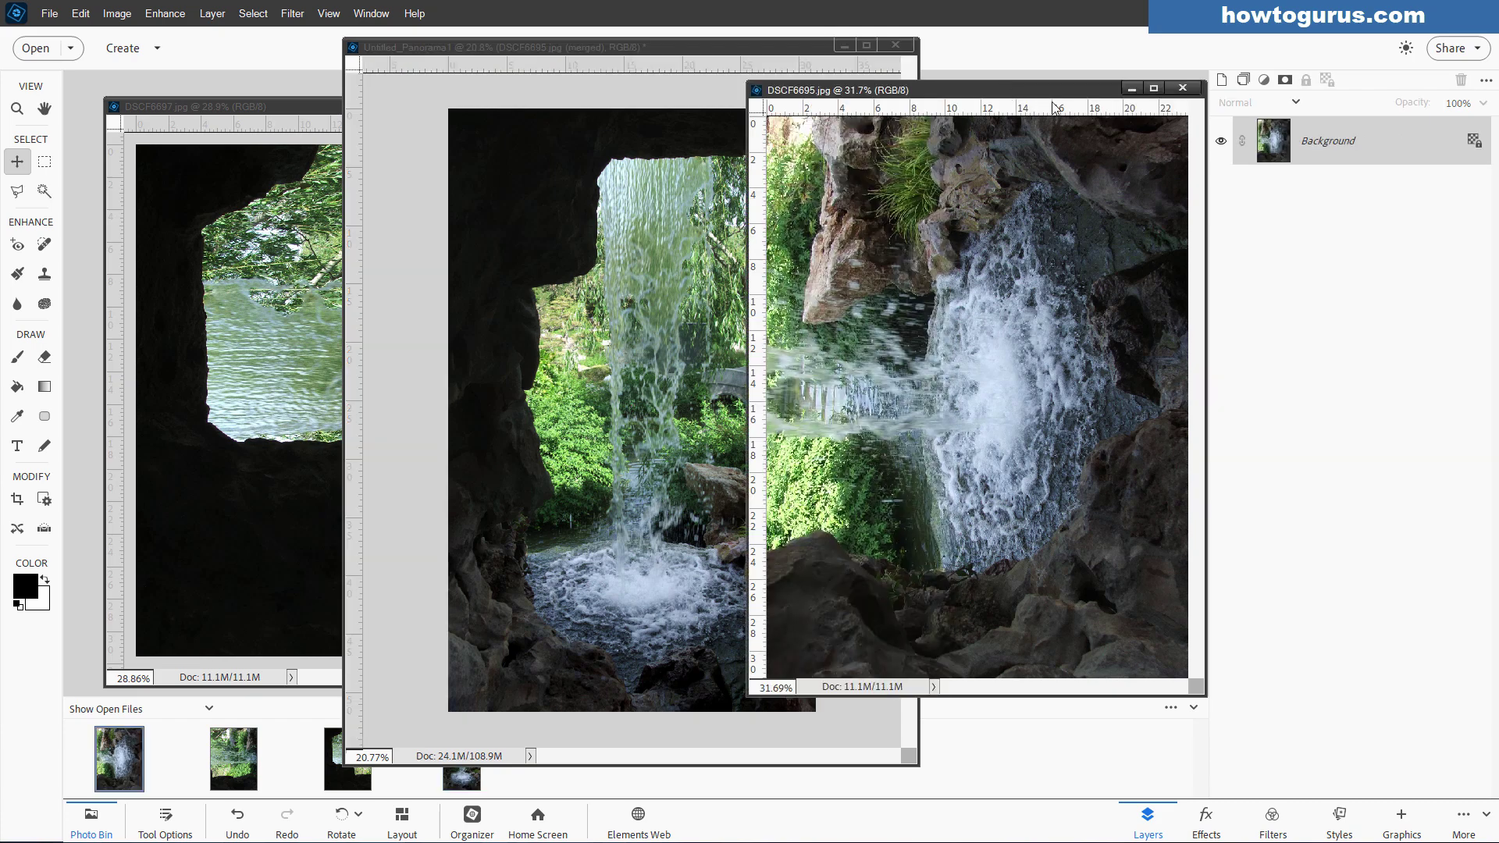
click(1182, 88)
click(949, 117)
click(931, 115)
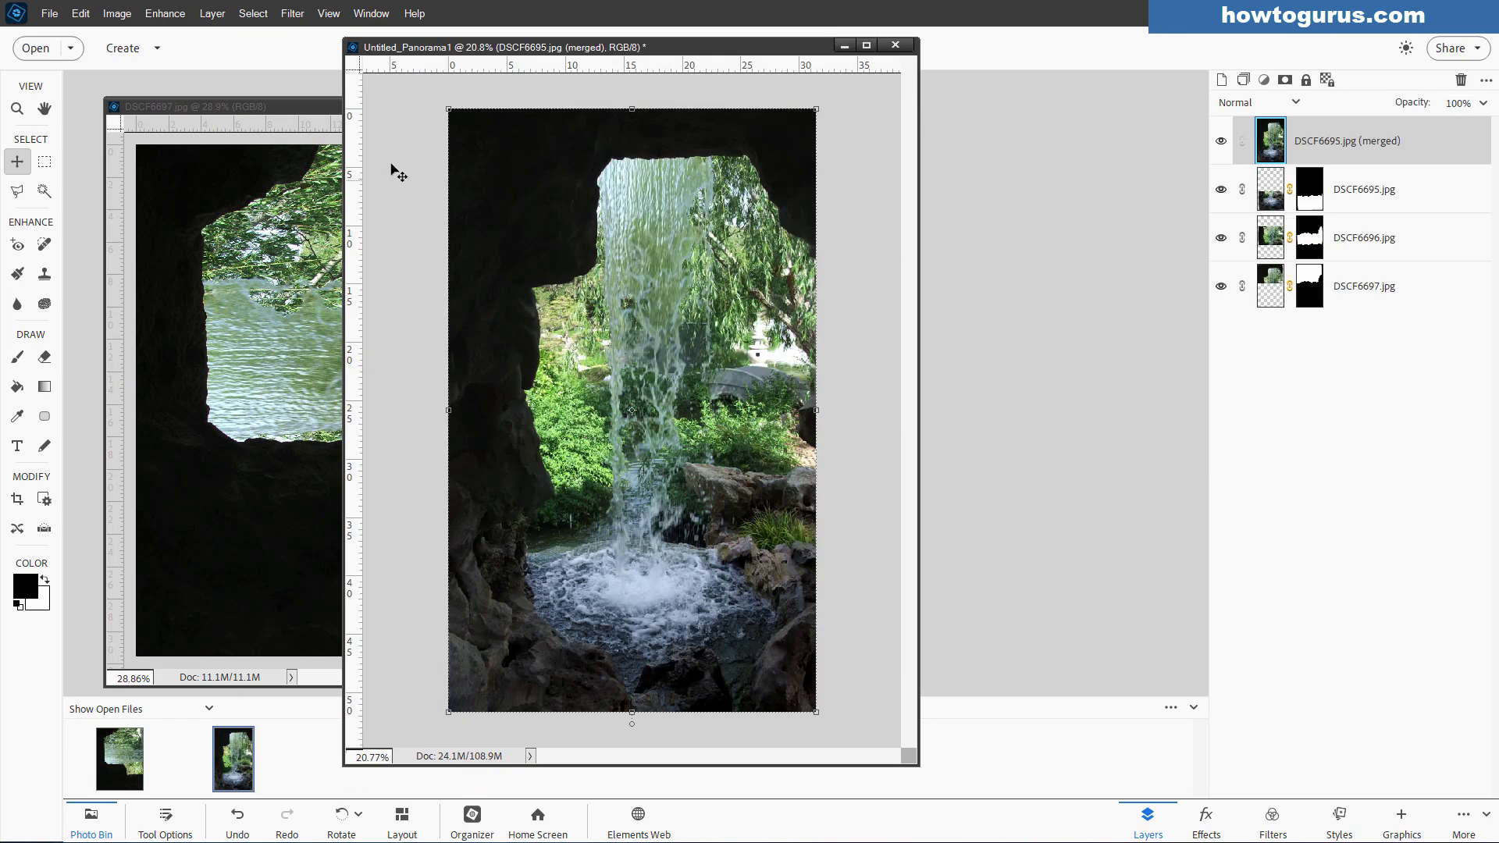
click(276, 109)
click(526, 104)
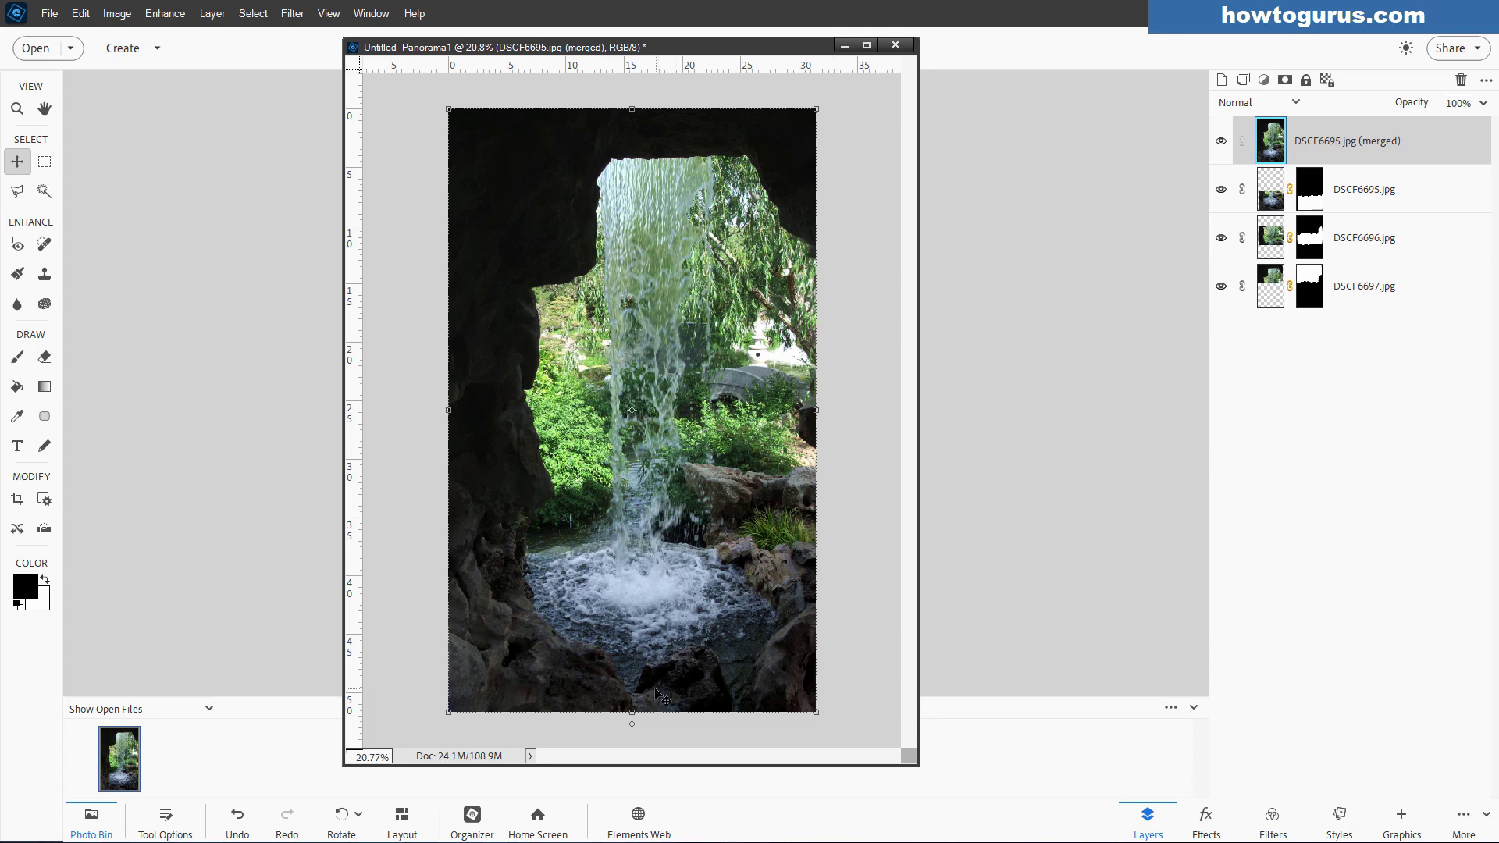
scroll(567, 406, up, 1)
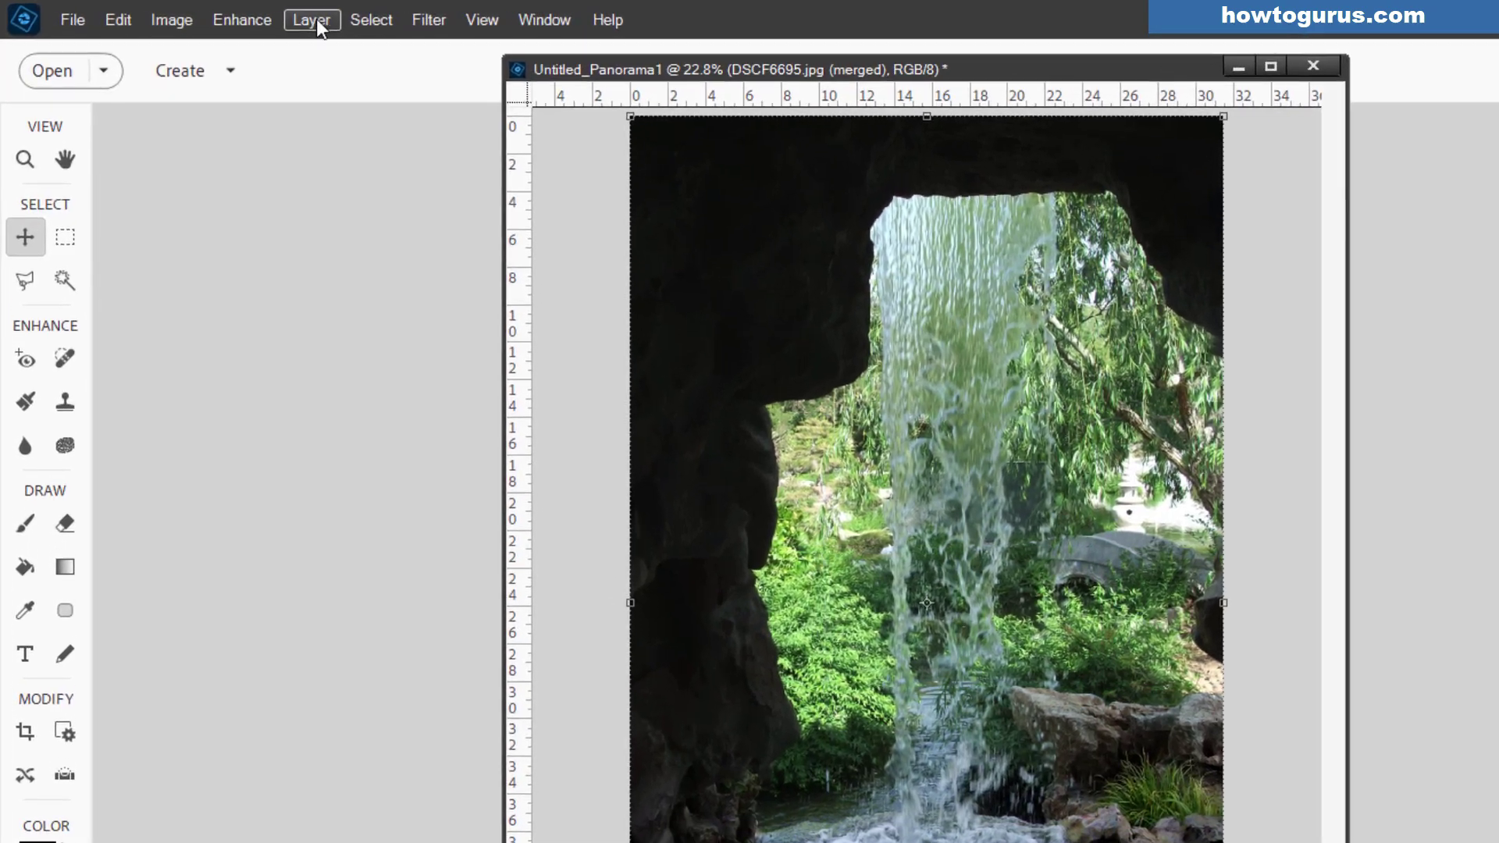
- Create a new Levels 1 adjustment layer above the panorama
click(212, 14)
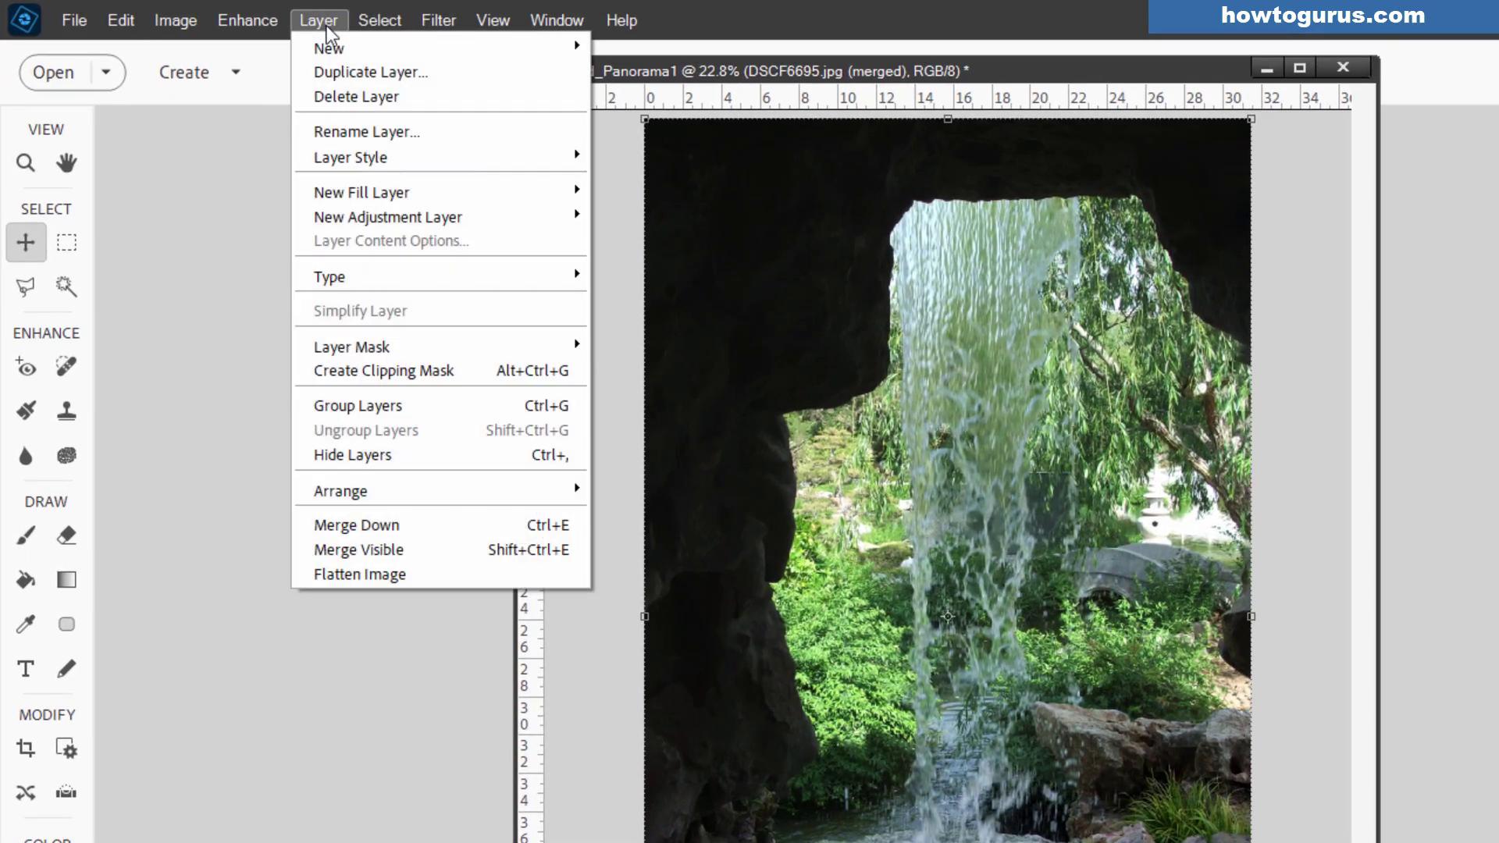
mouse_move(395, 218)
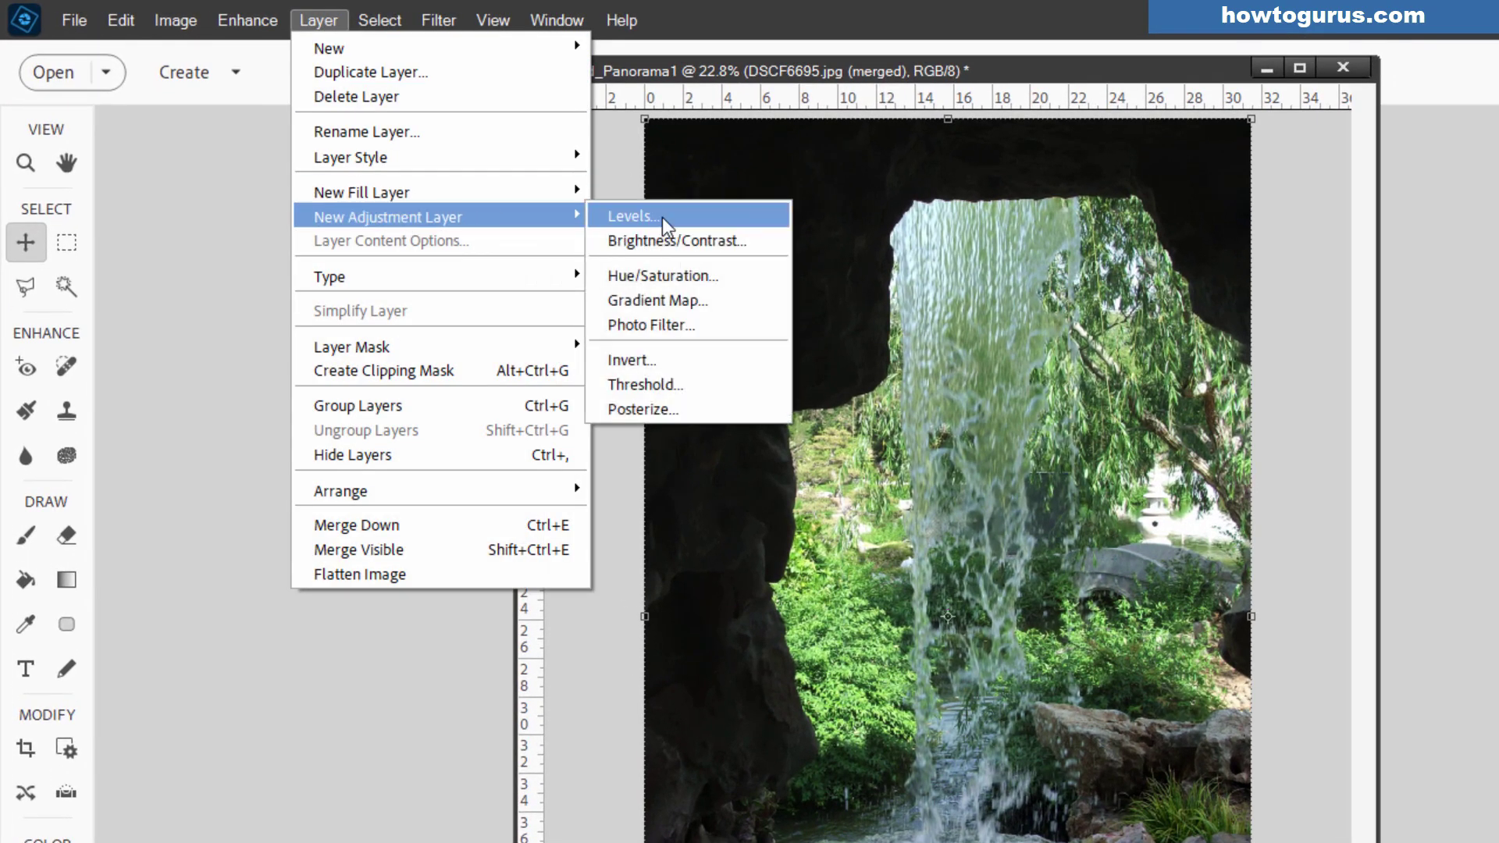
click(662, 215)
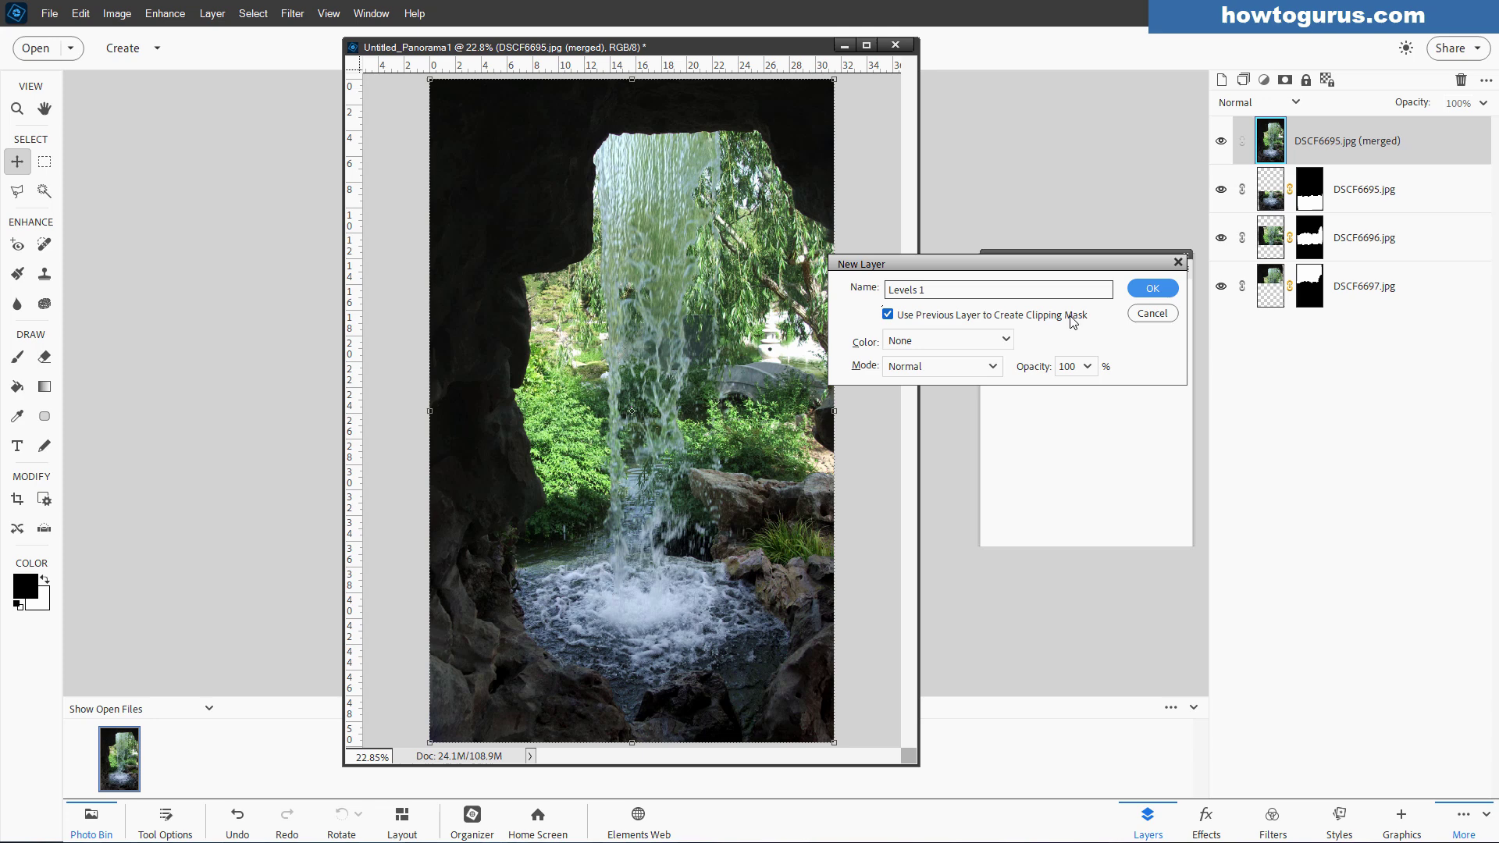
click(1147, 311)
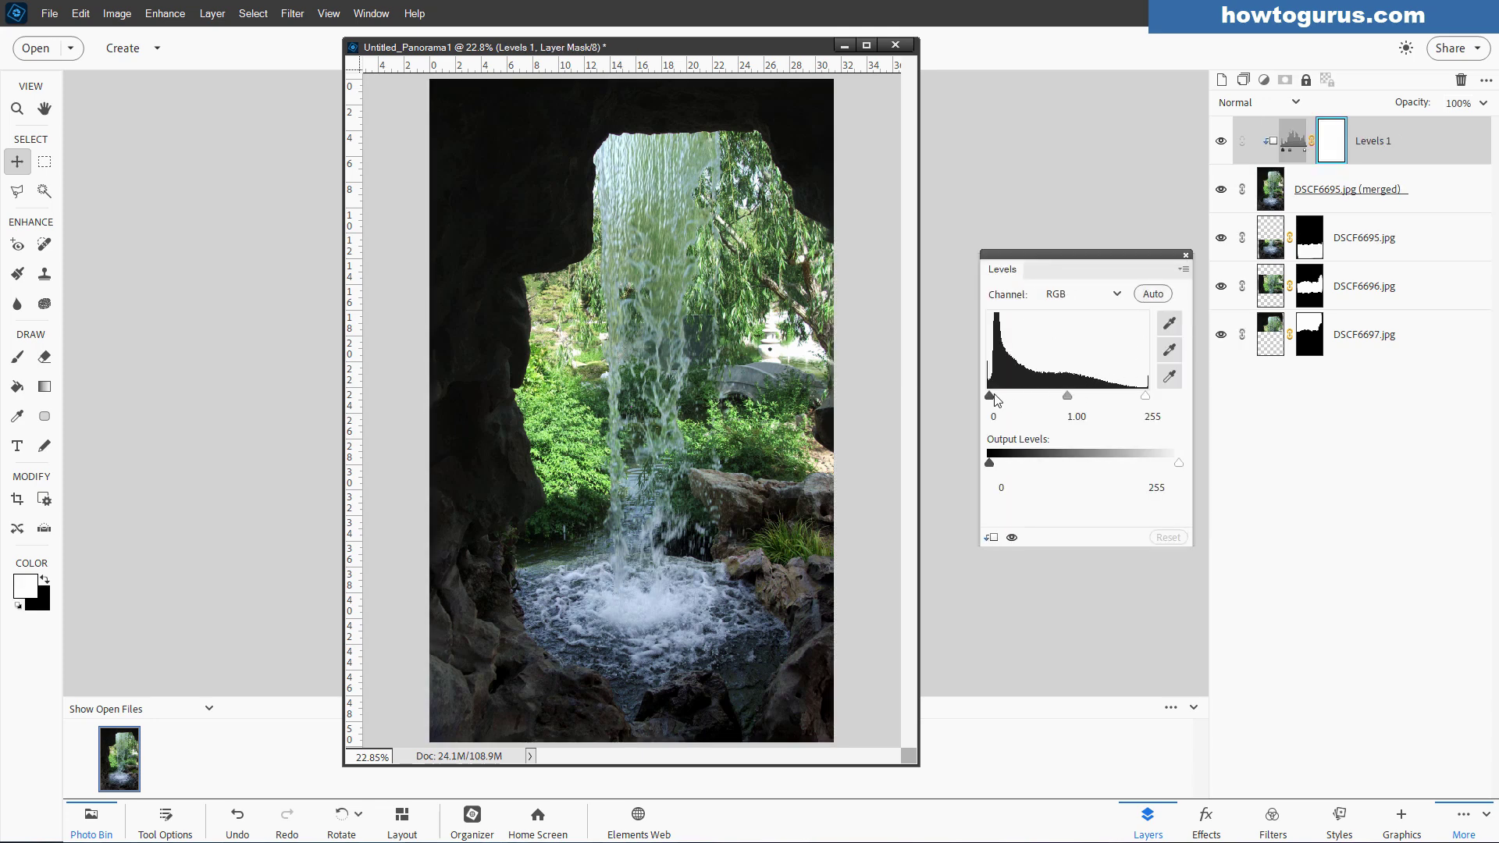
- Set the Levels input values to 13, 1.40 and 212, toggling the layer's visibility to compare before and after
drag(989, 397, 1043, 400)
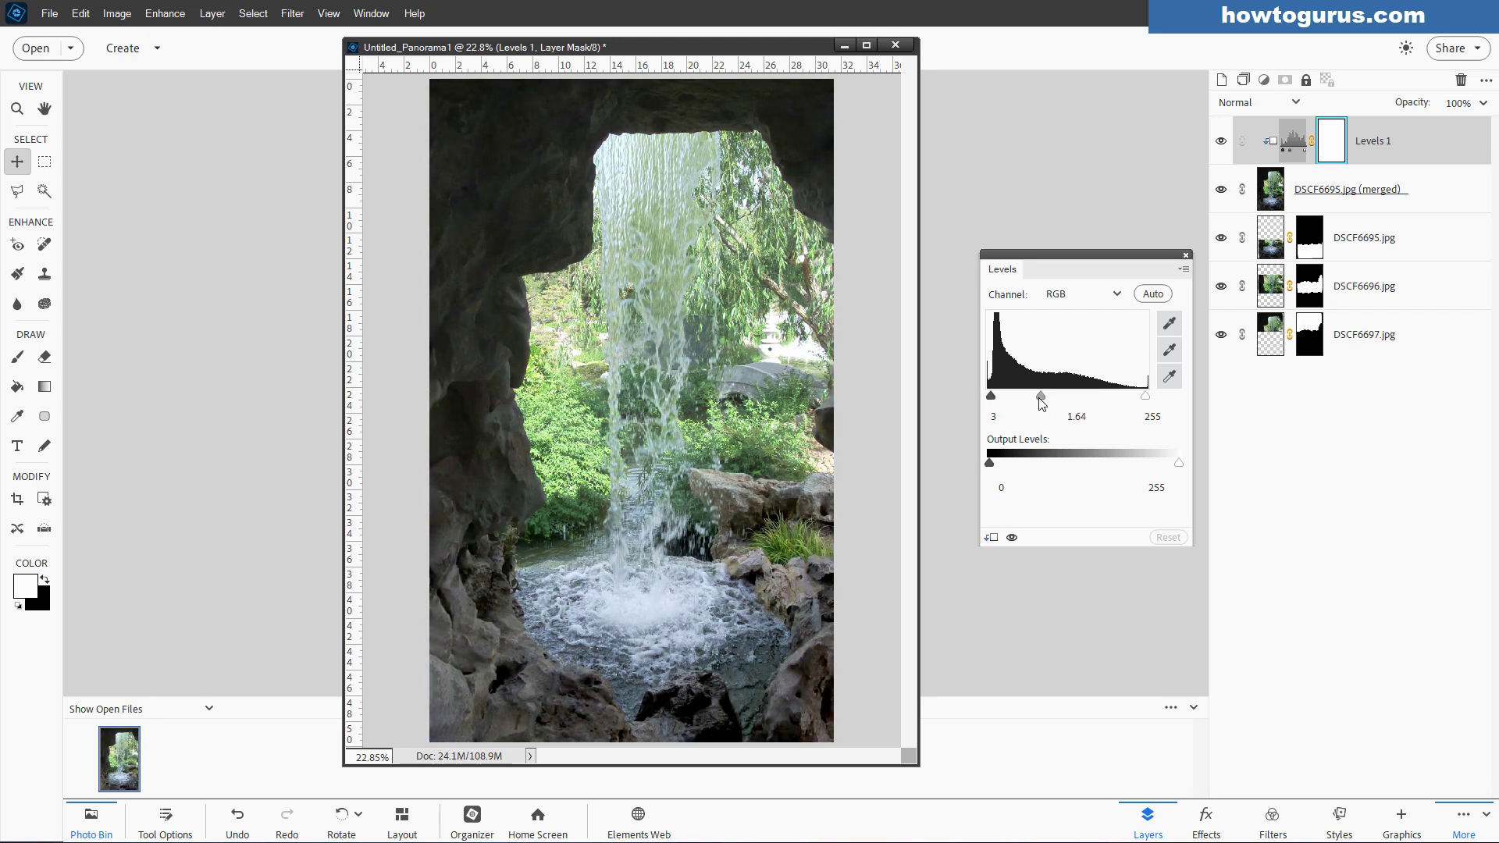
drag(993, 402, 1055, 399)
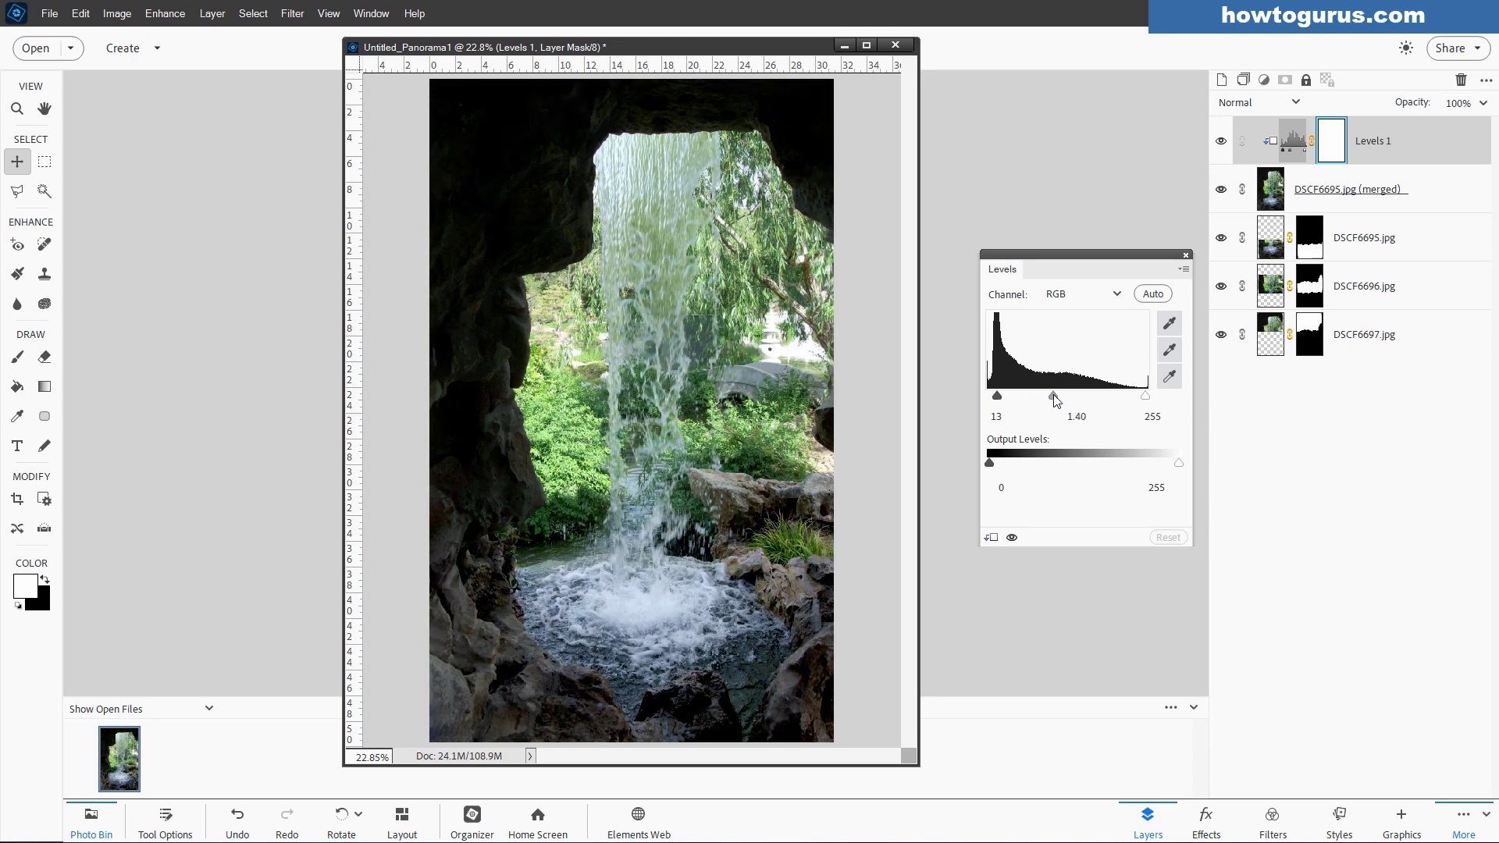
drag(1148, 400, 1121, 401)
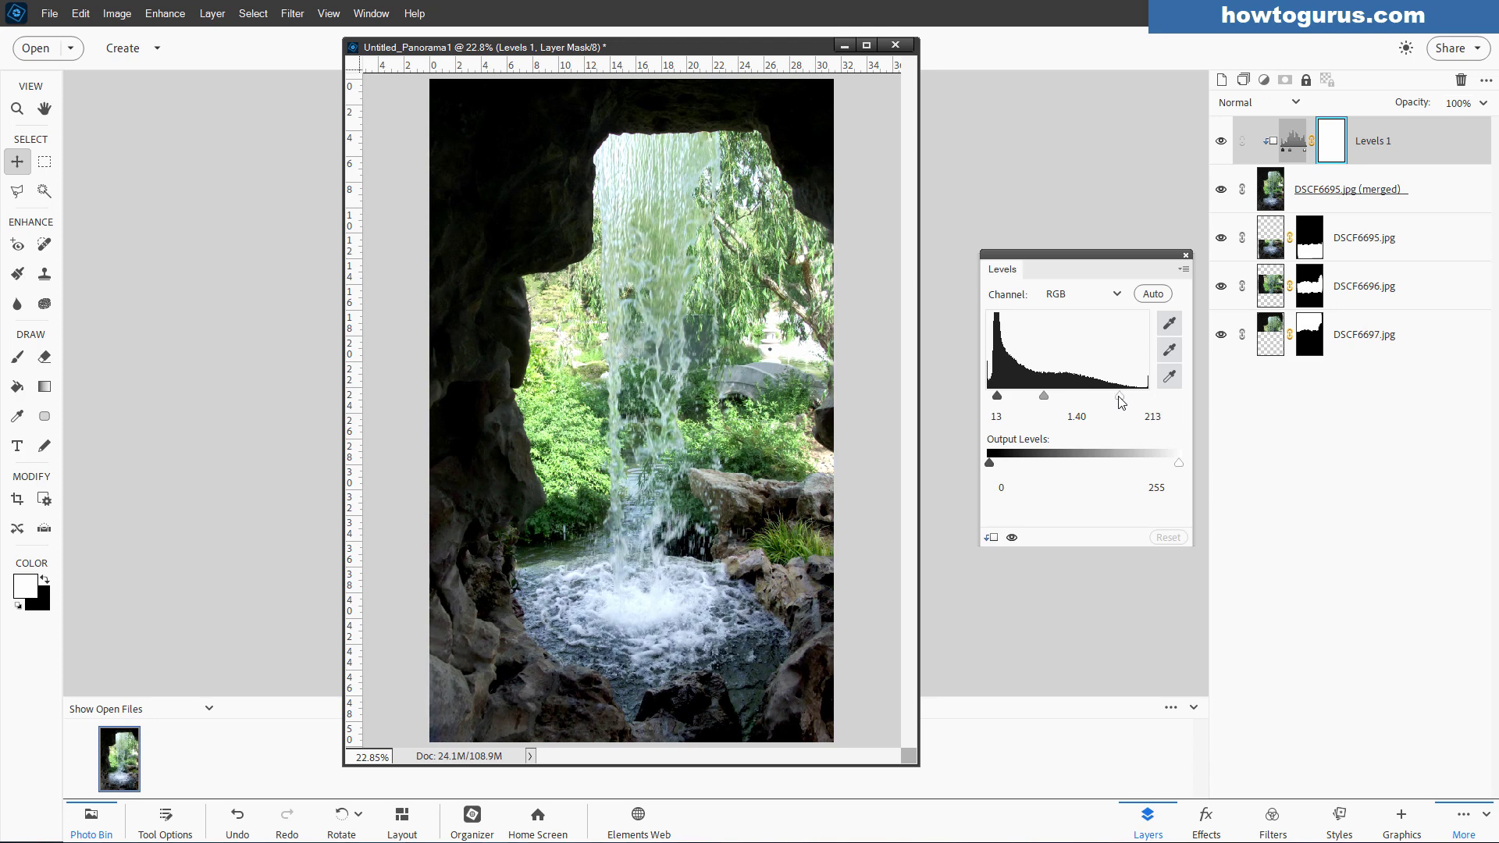
click(1013, 538)
click(1013, 538)
click(1013, 538)
click(1012, 539)
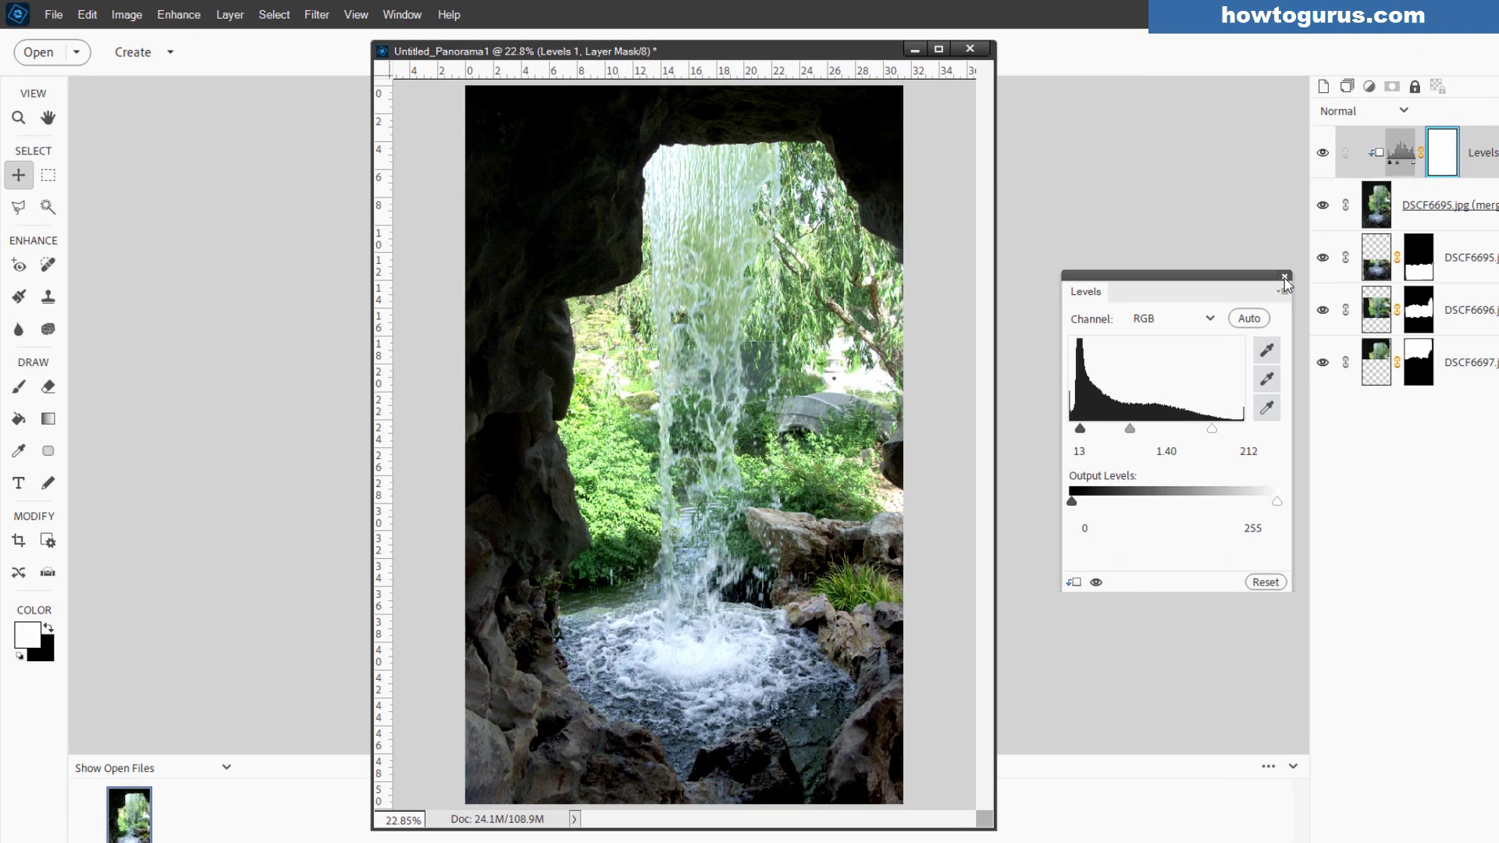
- Create a Hue/Saturation 1 adjustment layer clipped to Levels 1
click(1186, 255)
click(211, 14)
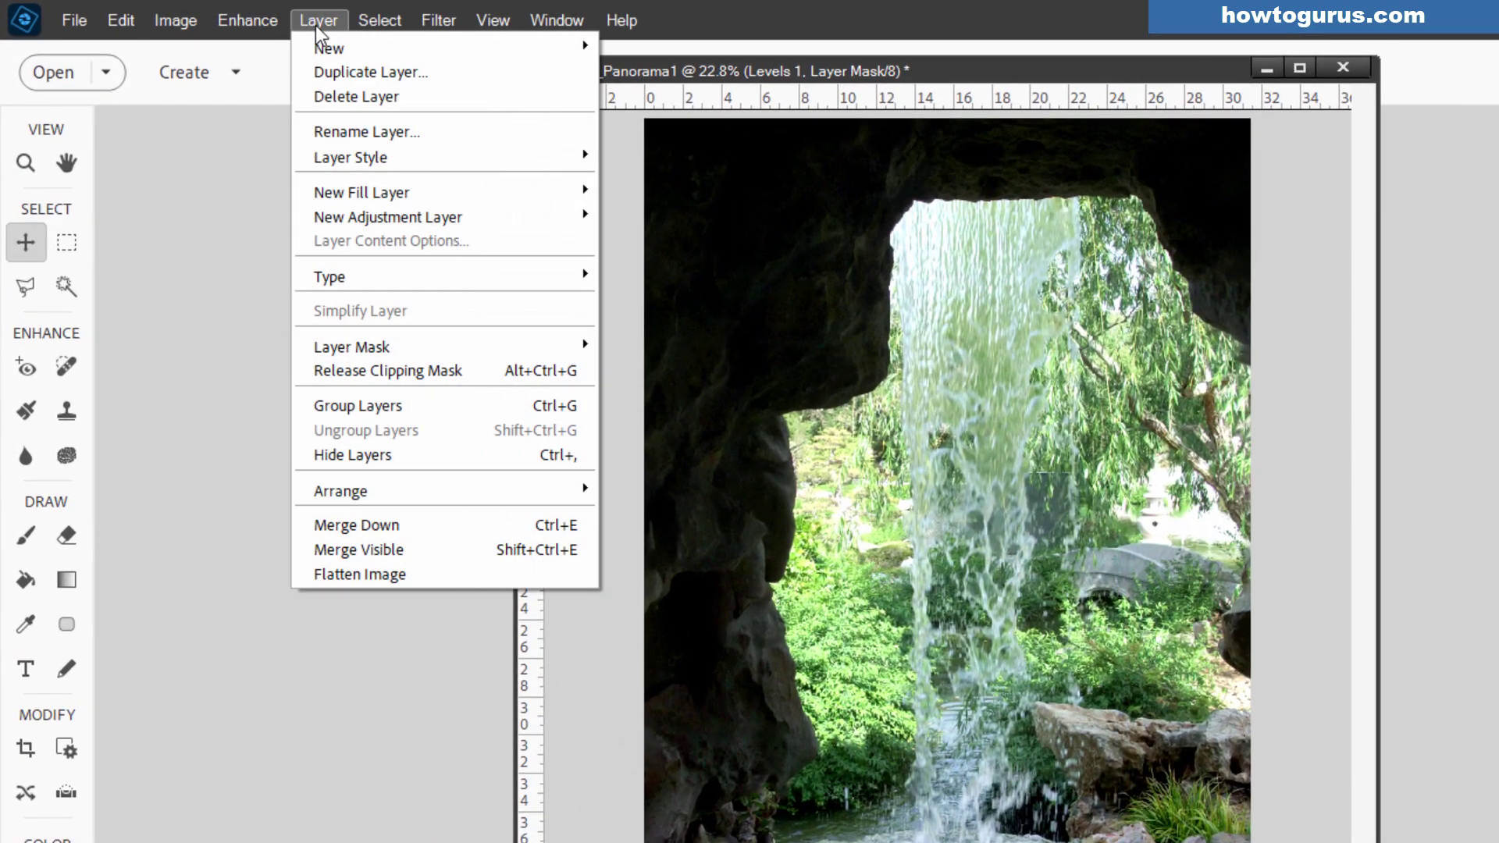
mouse_move(376, 212)
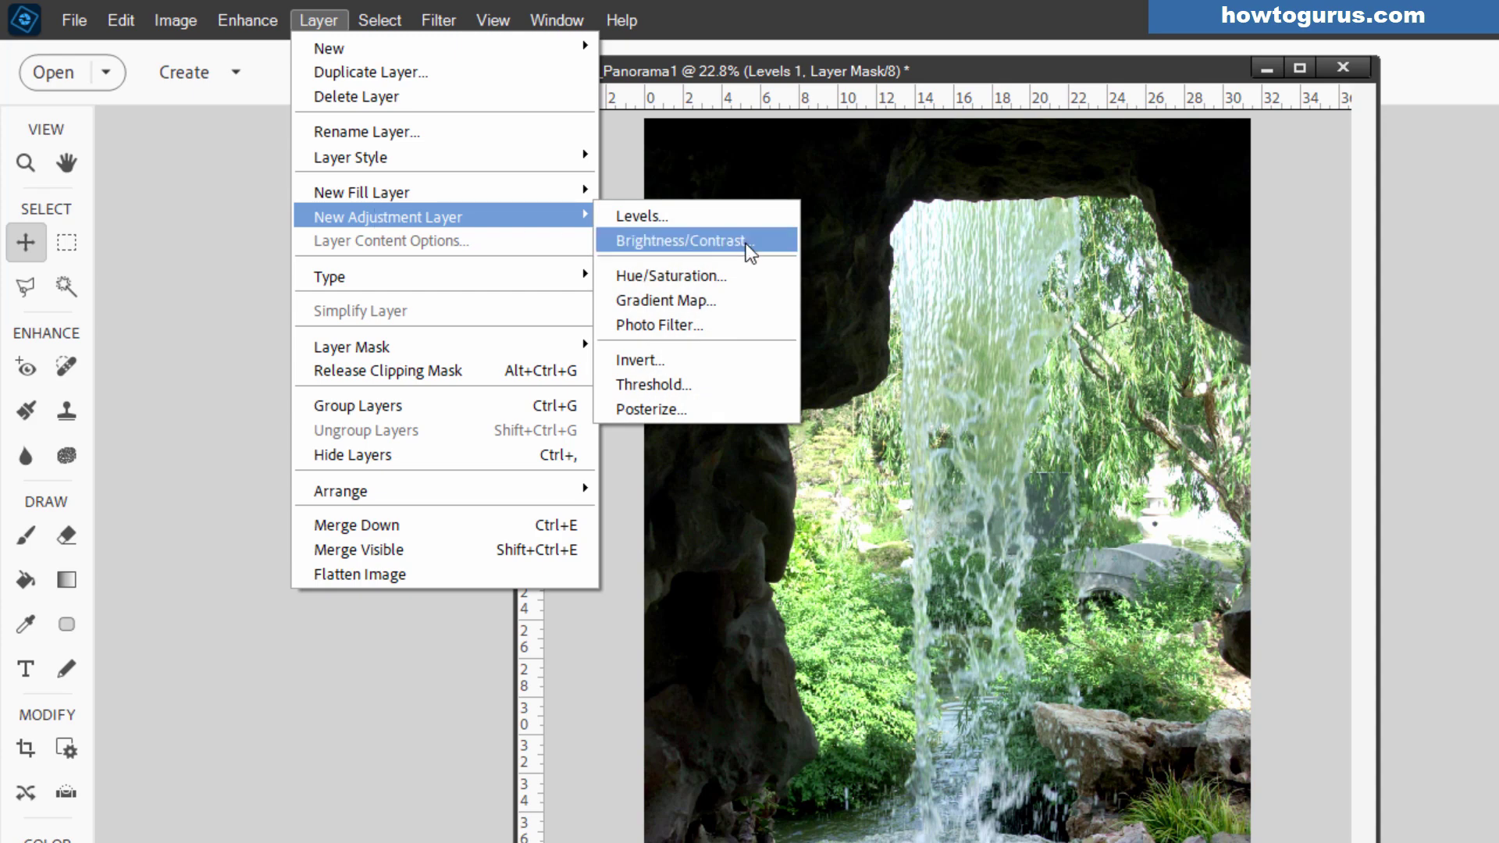
click(729, 275)
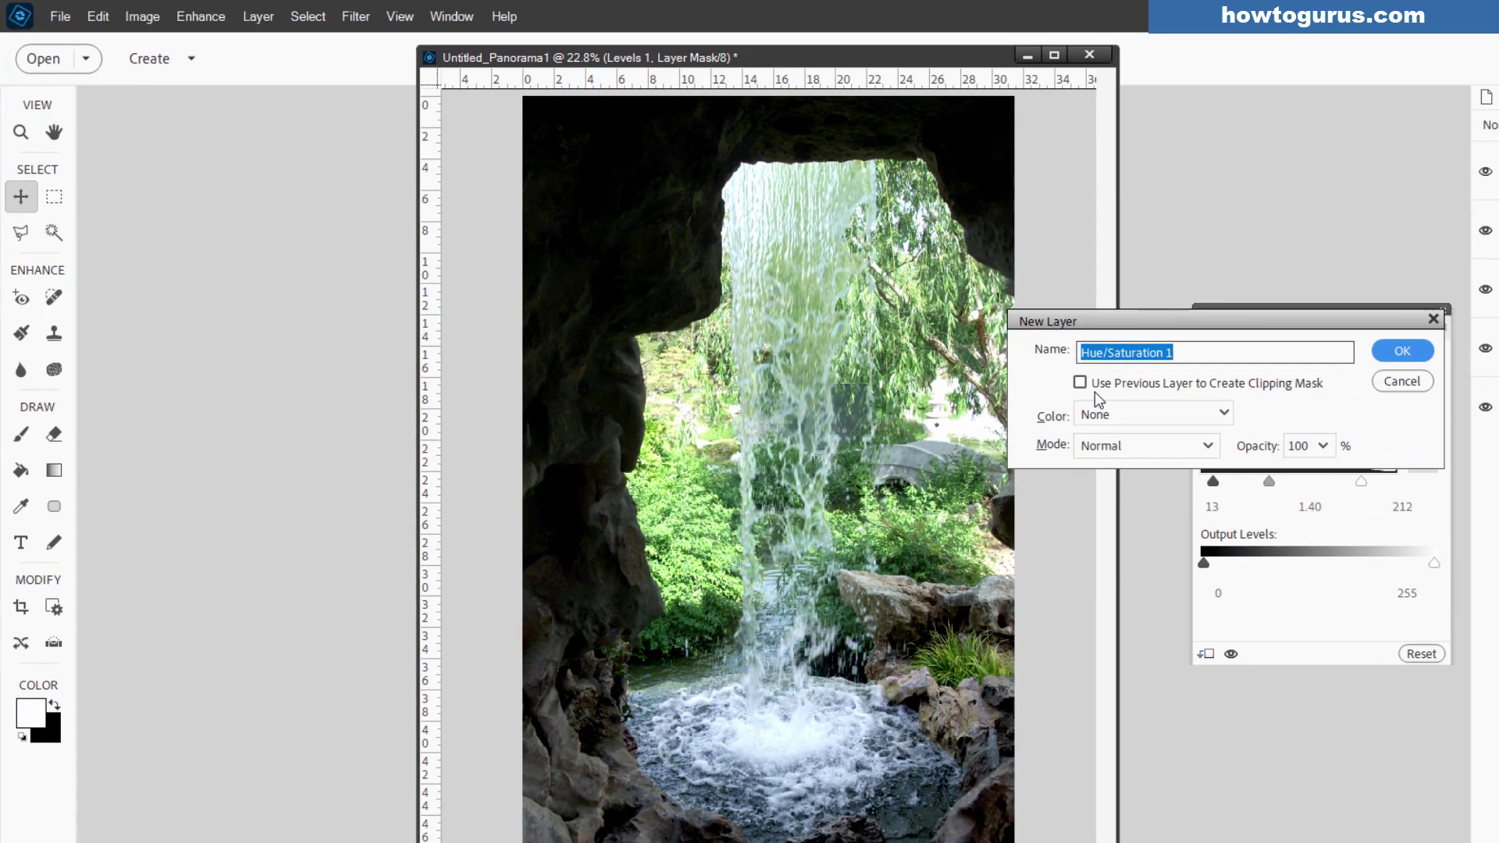
click(1085, 389)
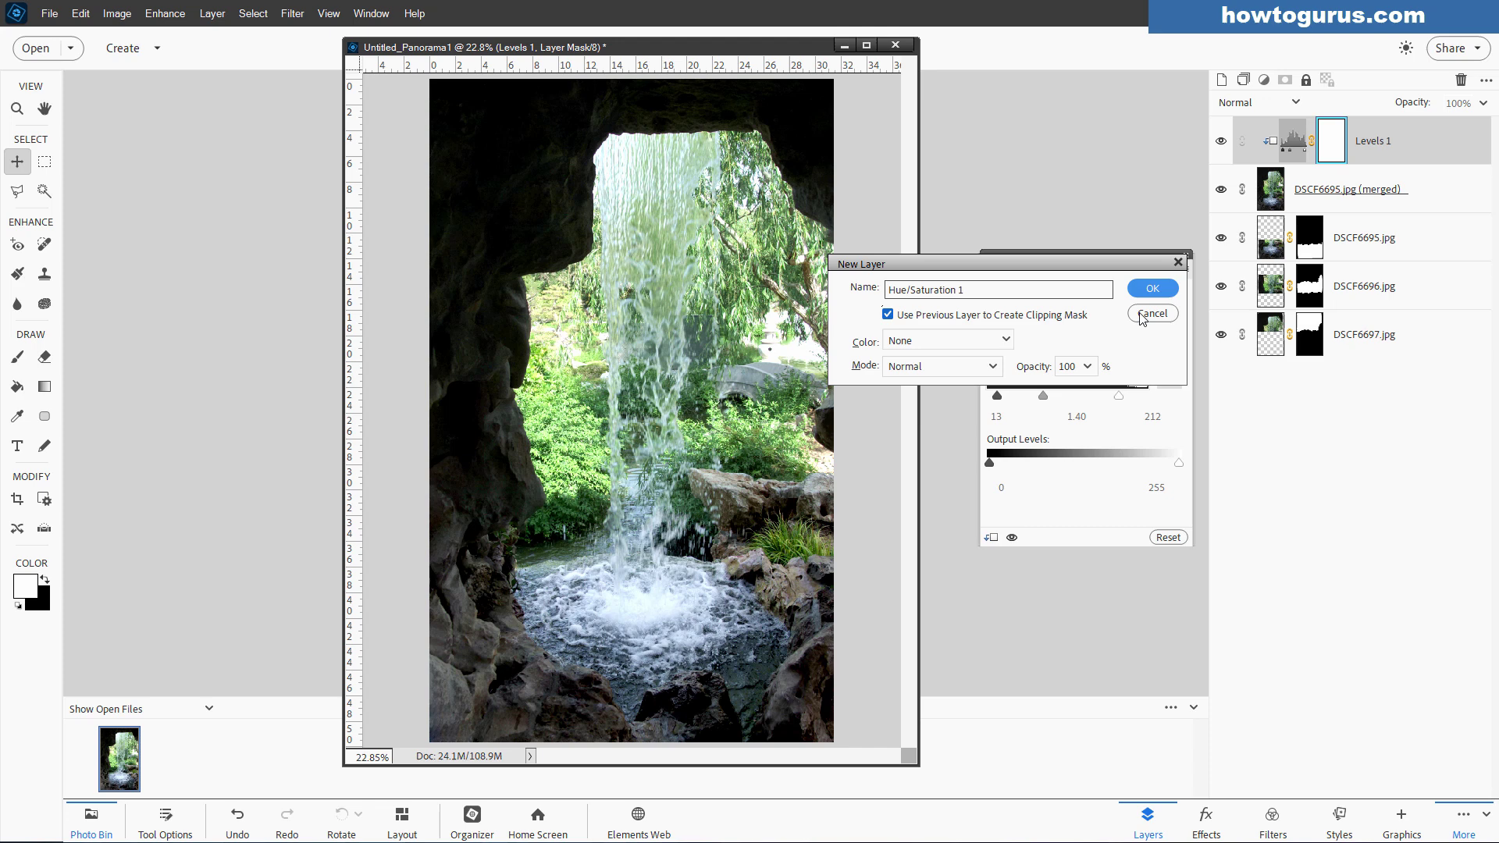
click(1152, 289)
- Raise saturation to +19, compare with the adjustment hidden and shown, then close the panel
drag(1098, 346, 1108, 348)
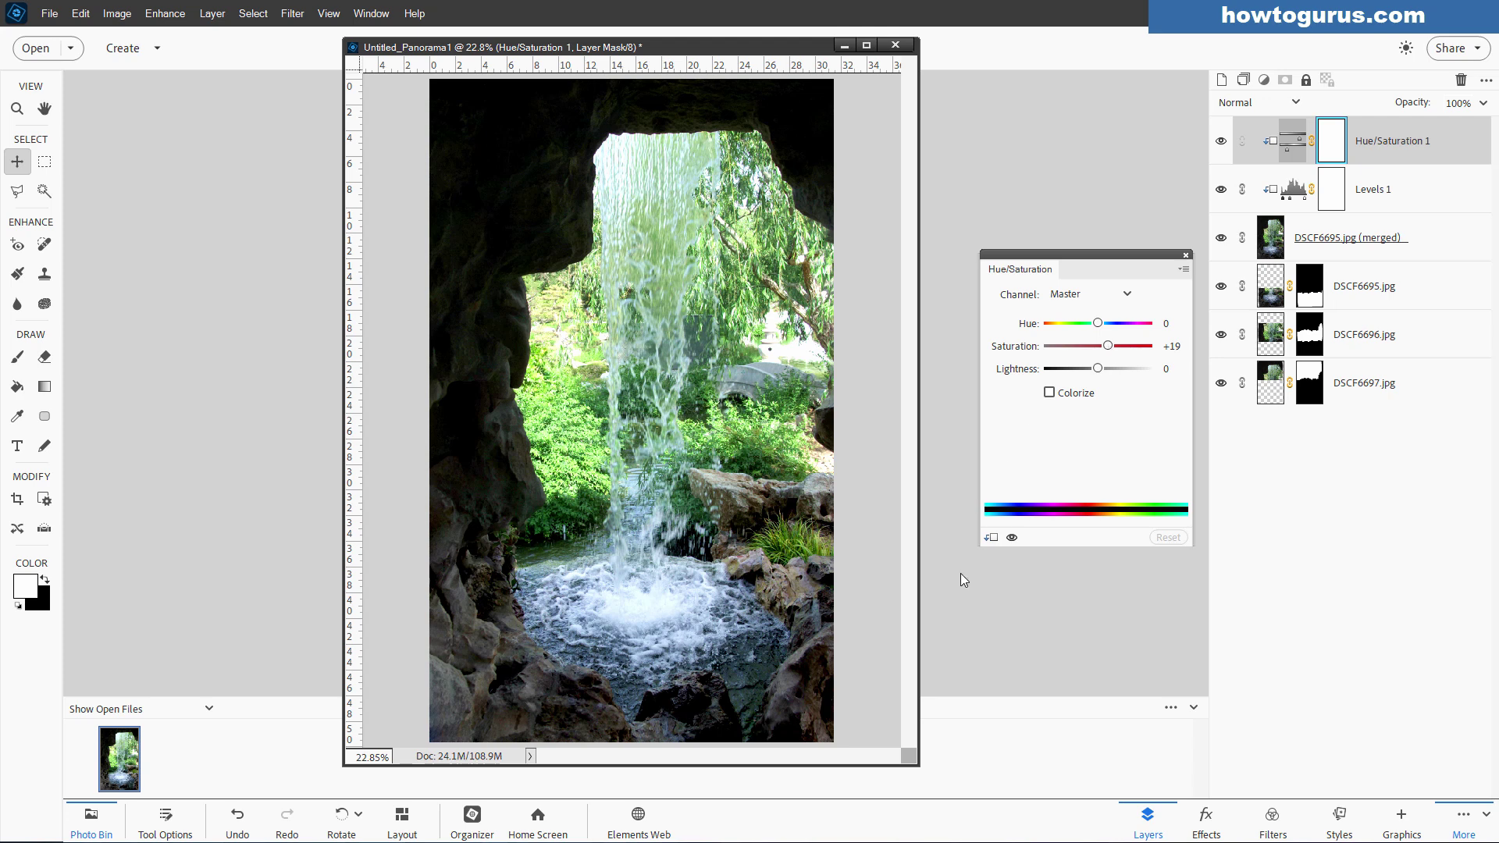
click(1011, 538)
click(1010, 538)
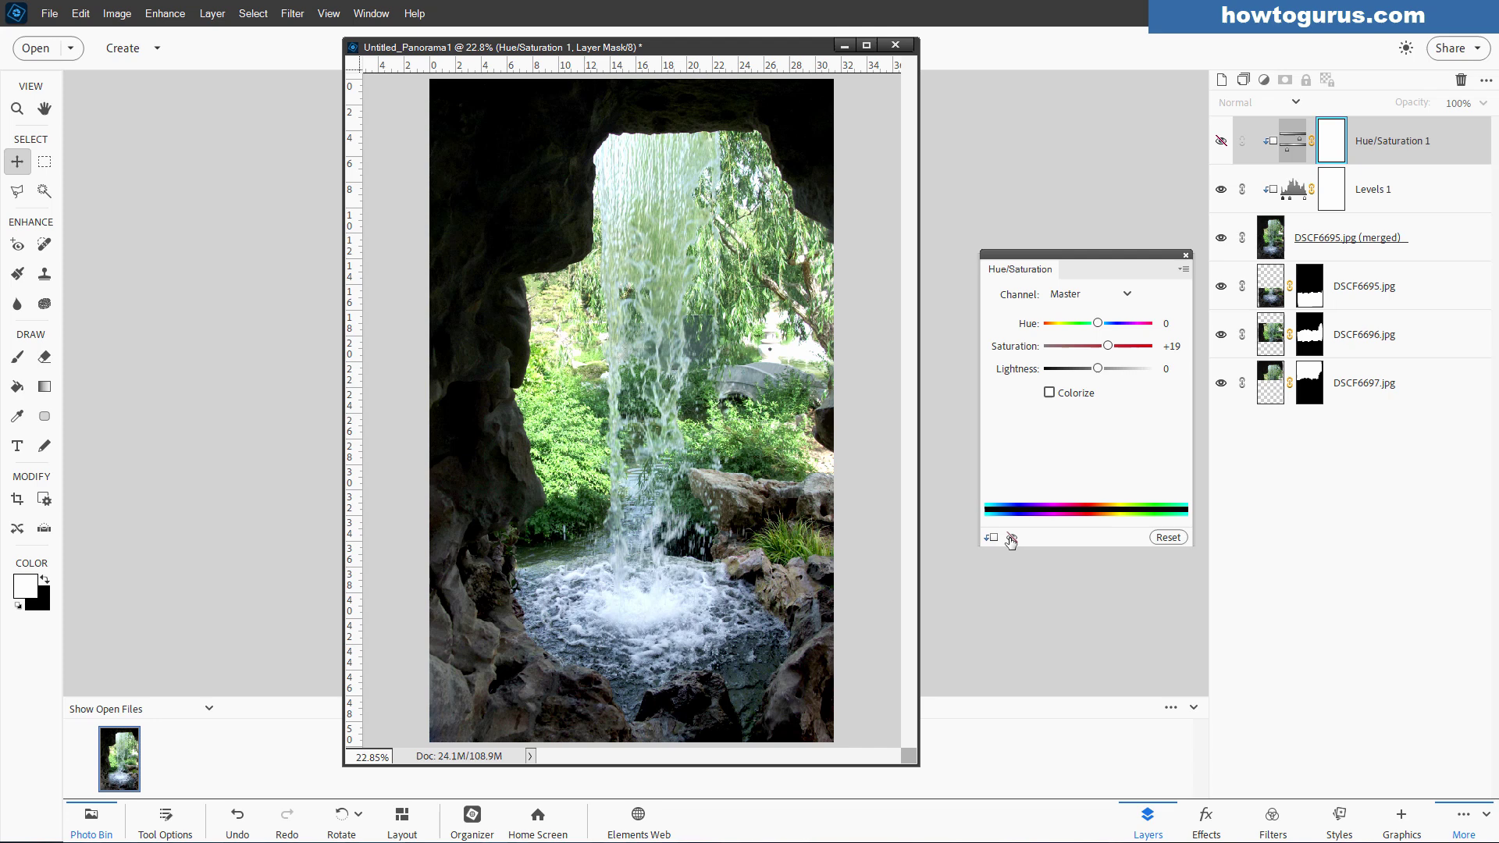
click(1010, 537)
click(1185, 255)
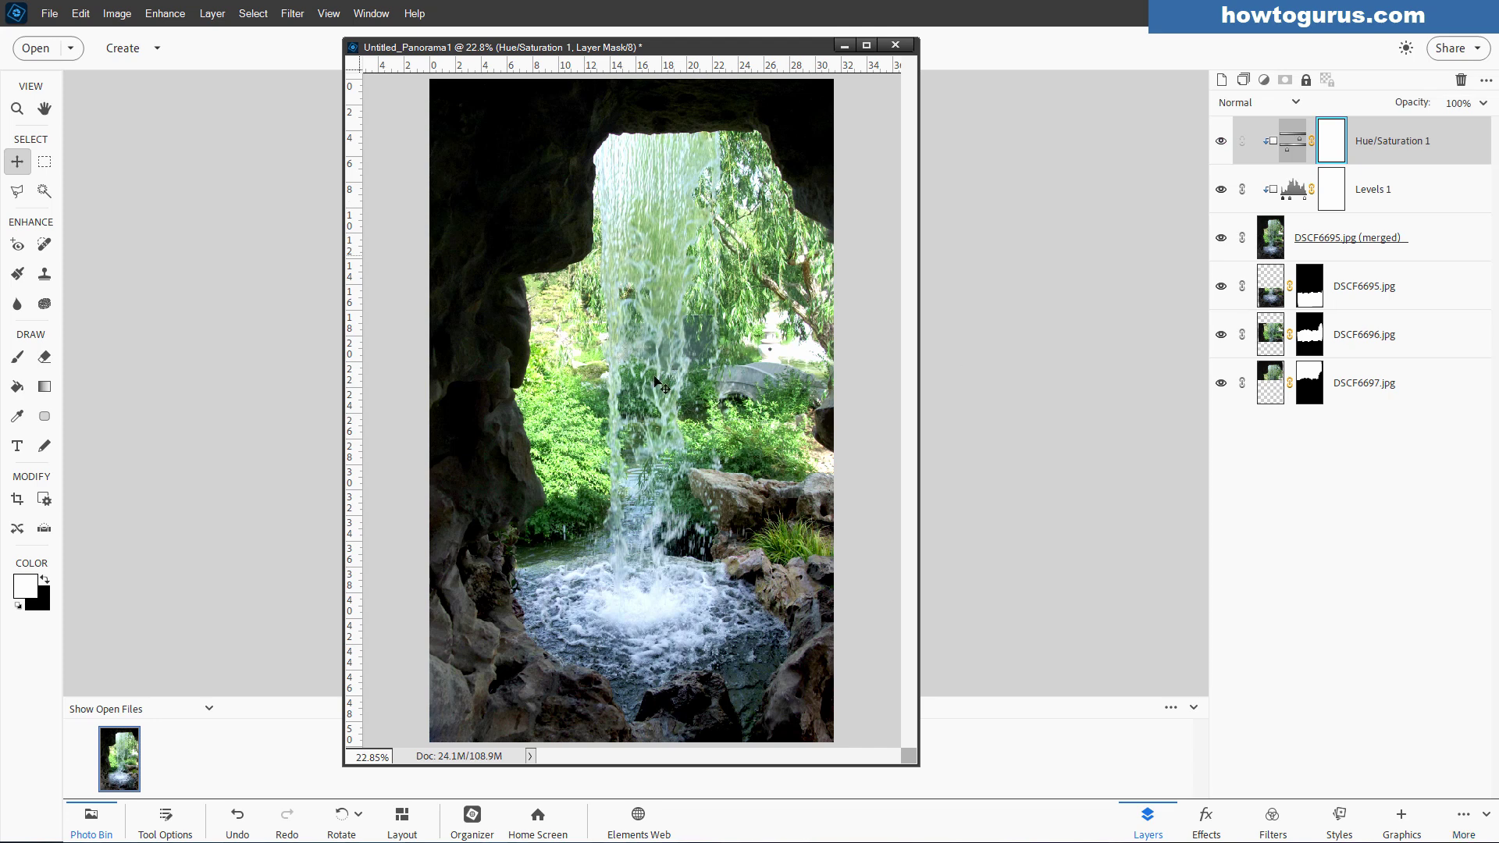